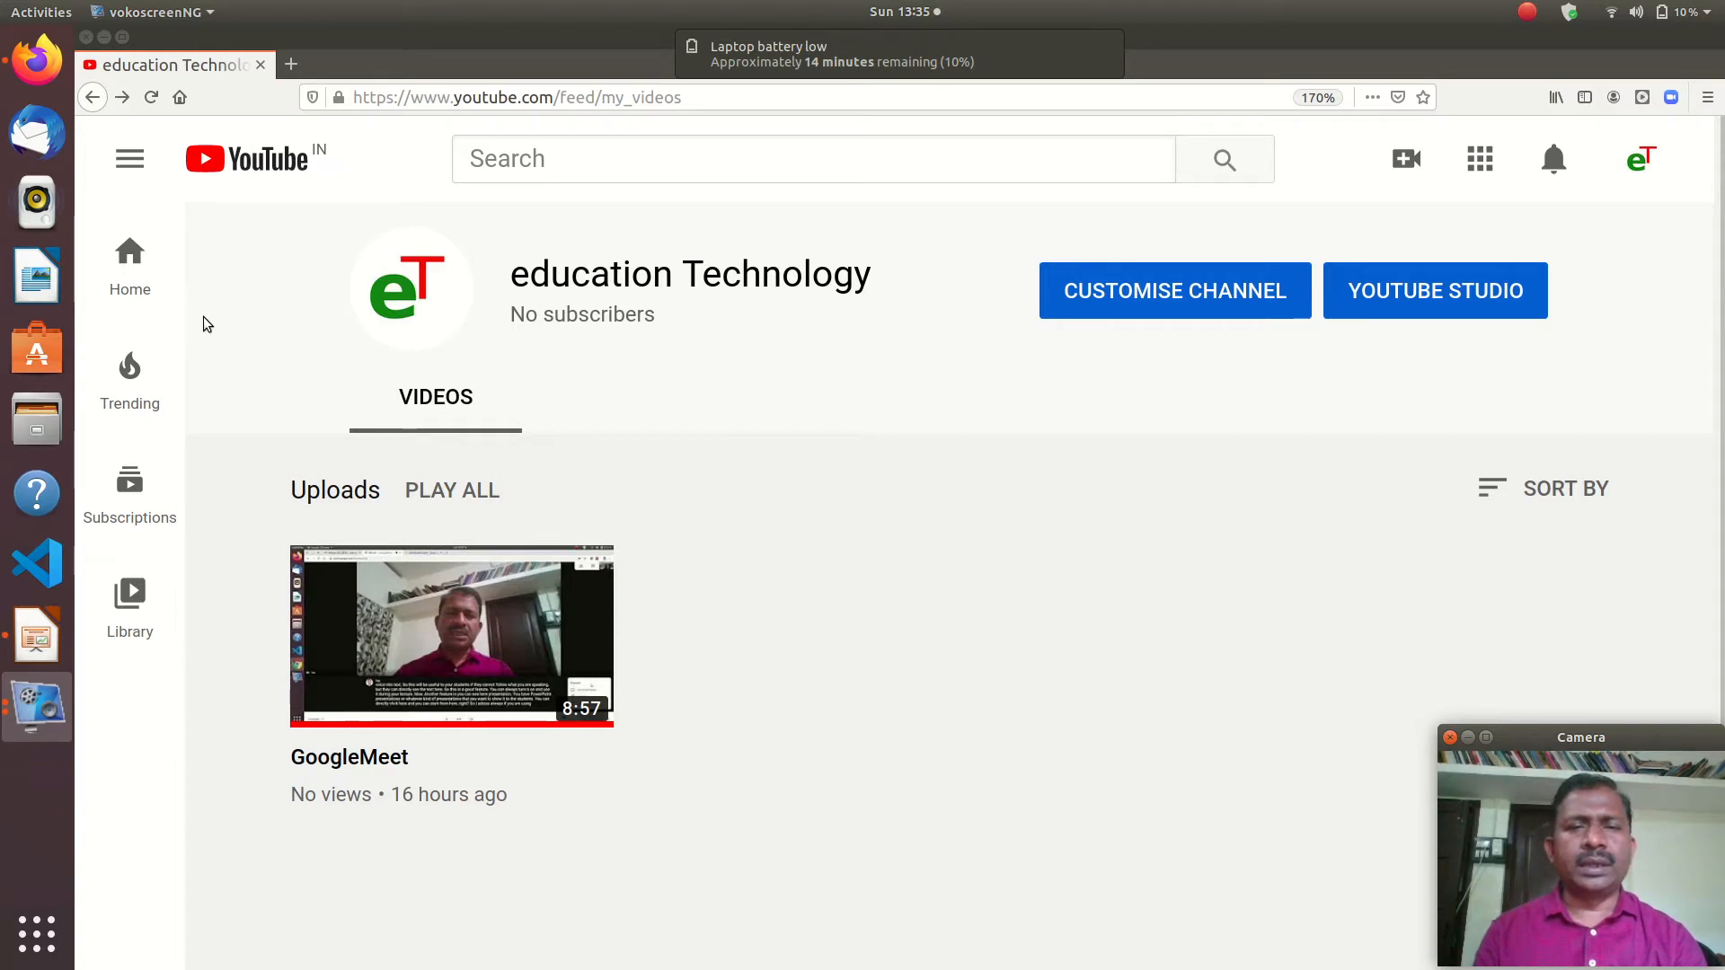
pyautogui.click(118, 174)
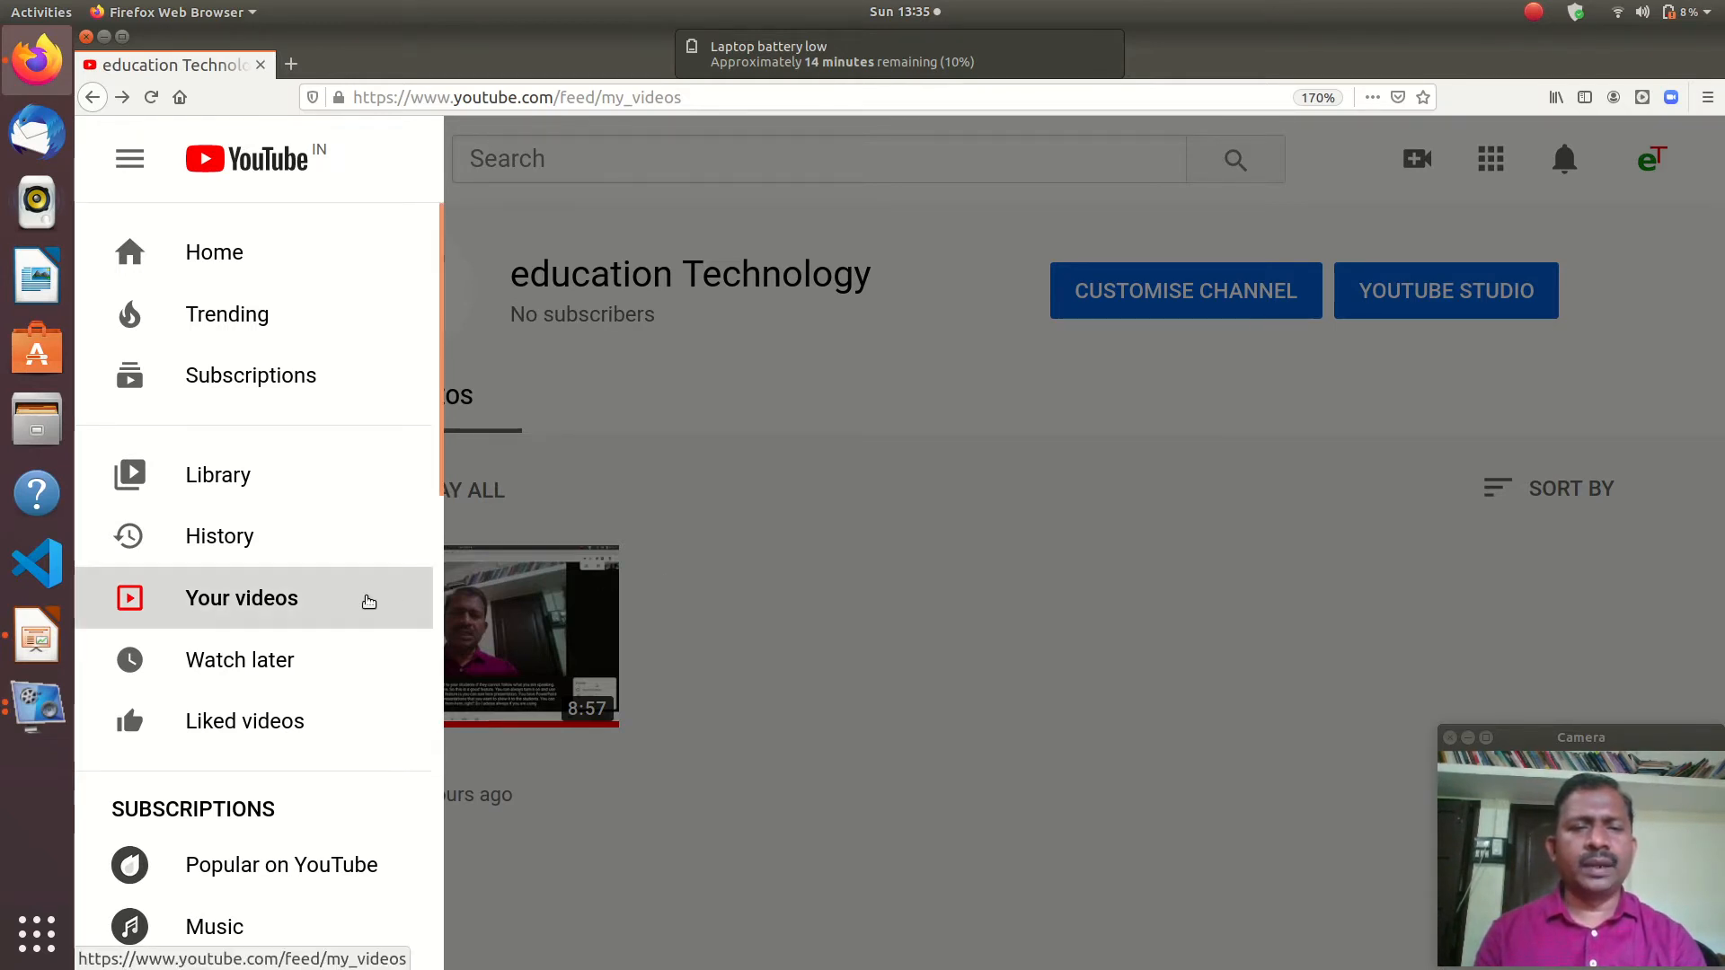
pyautogui.click(824, 602)
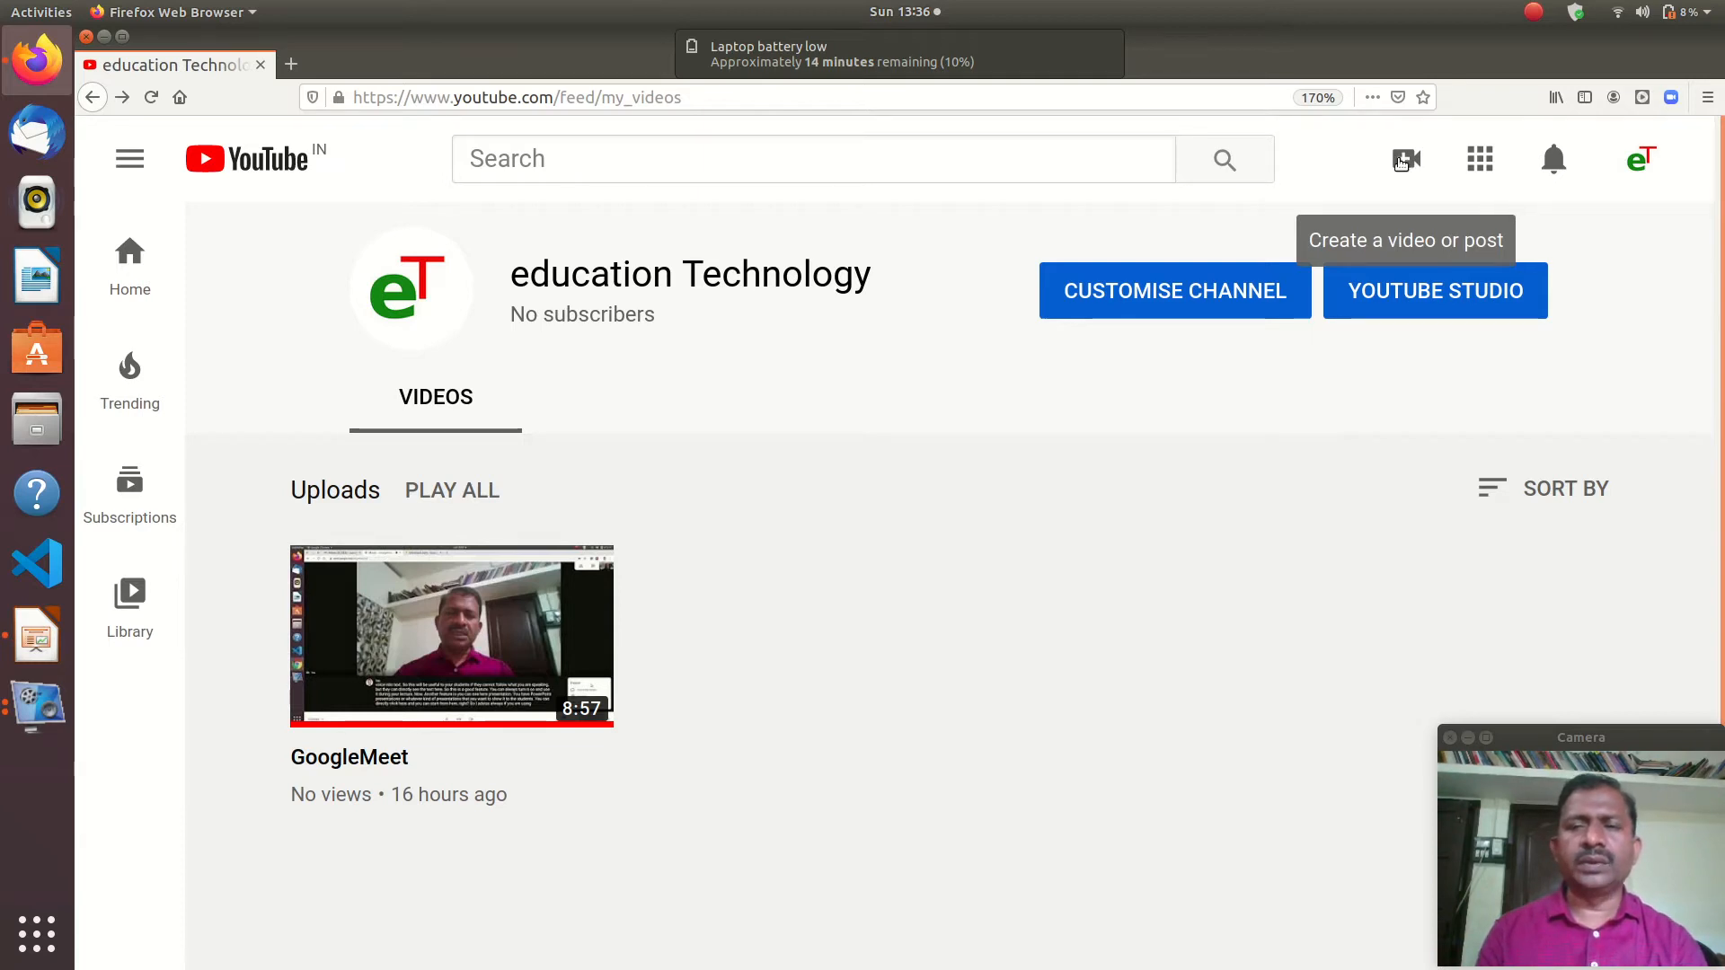
# Start a new video upload to the channel using the file vokoscreenNG-2020-05-10_13-13-50.mp4 from the home folder
pyautogui.click(1416, 175)
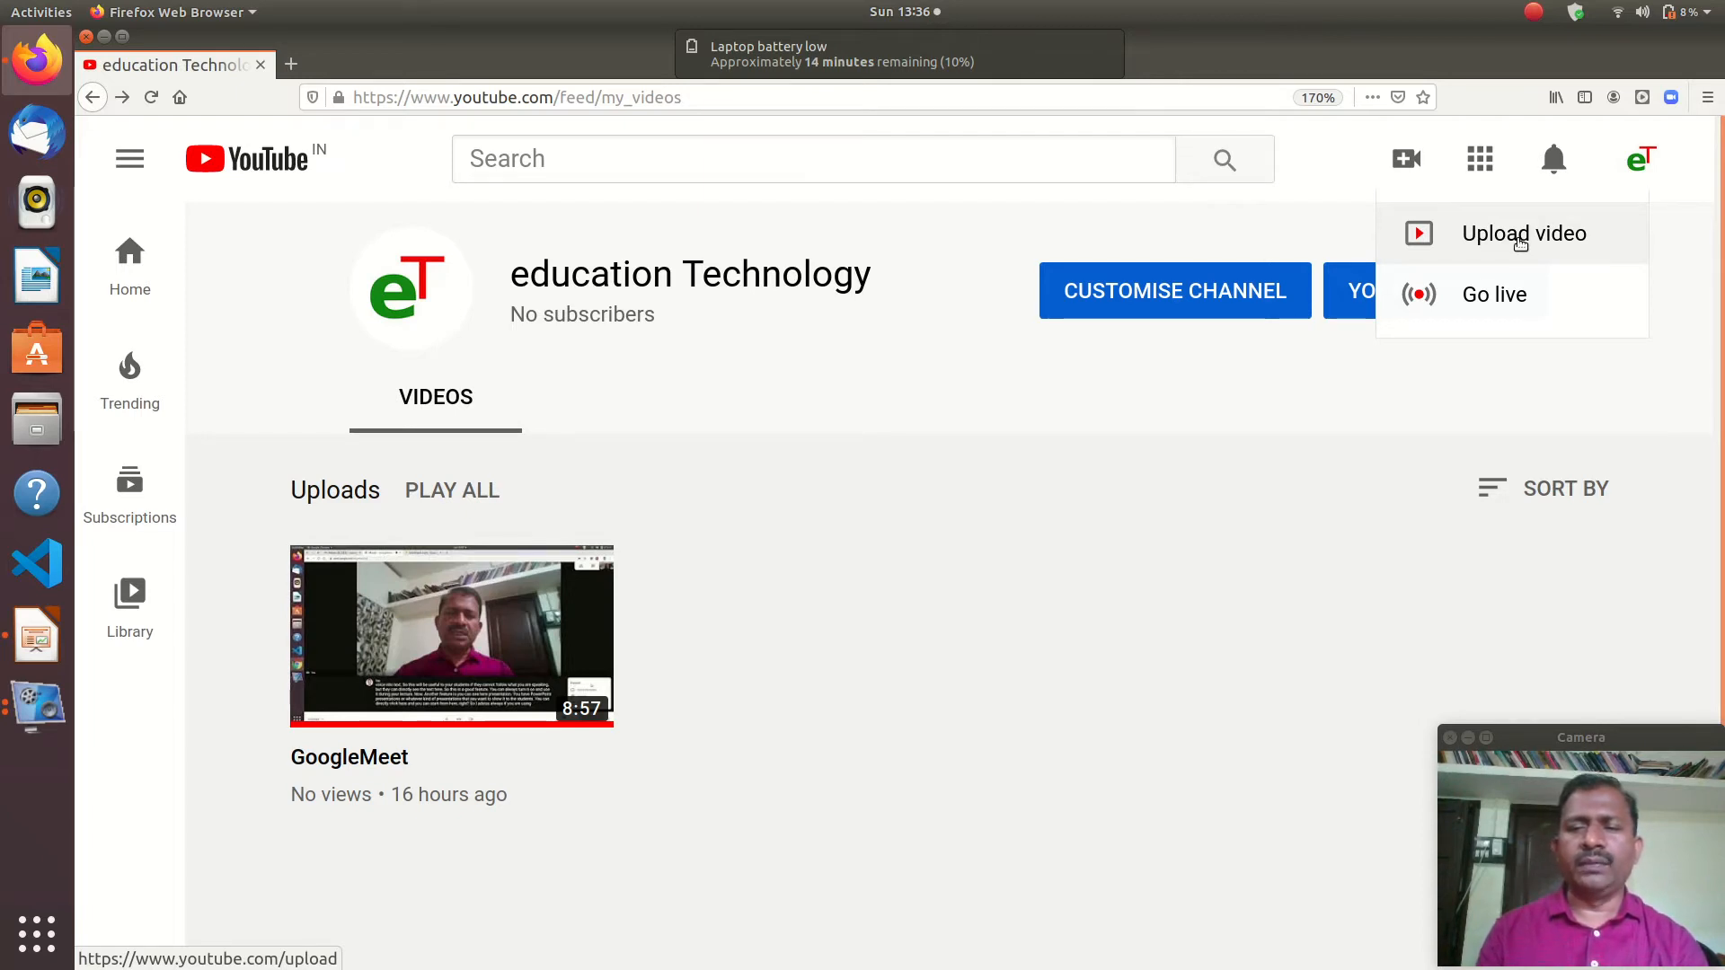
pyautogui.click(1519, 239)
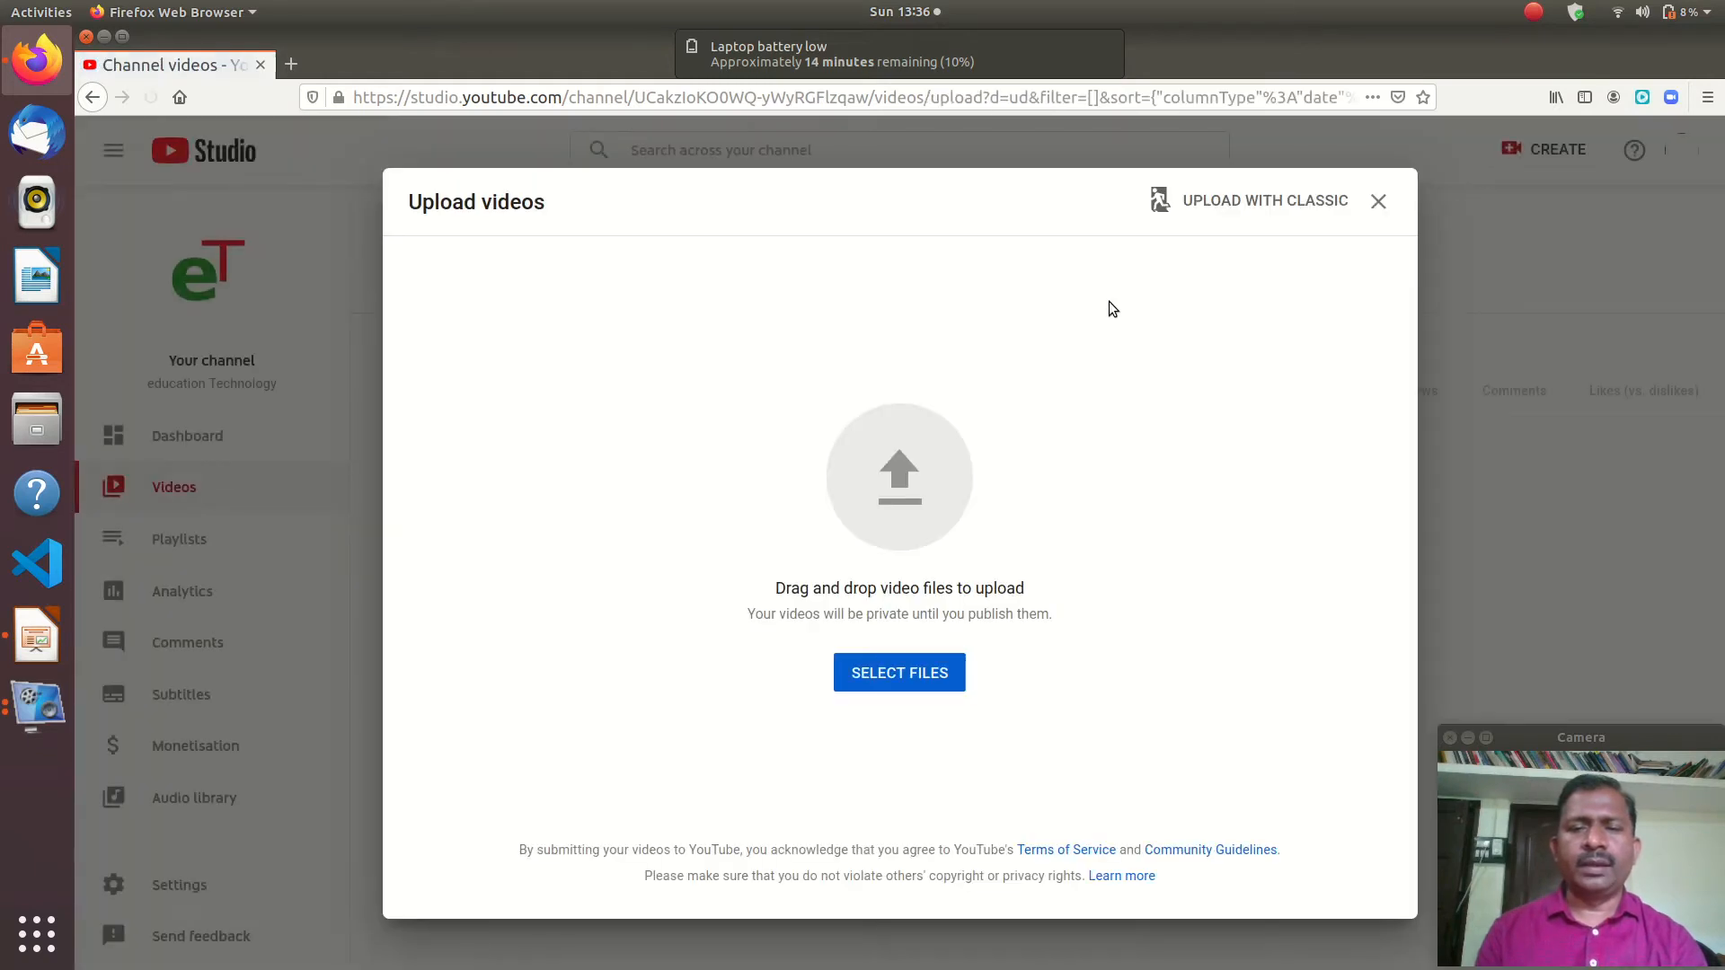
pyautogui.click(904, 675)
pyautogui.scroll(-5, 903, 673)
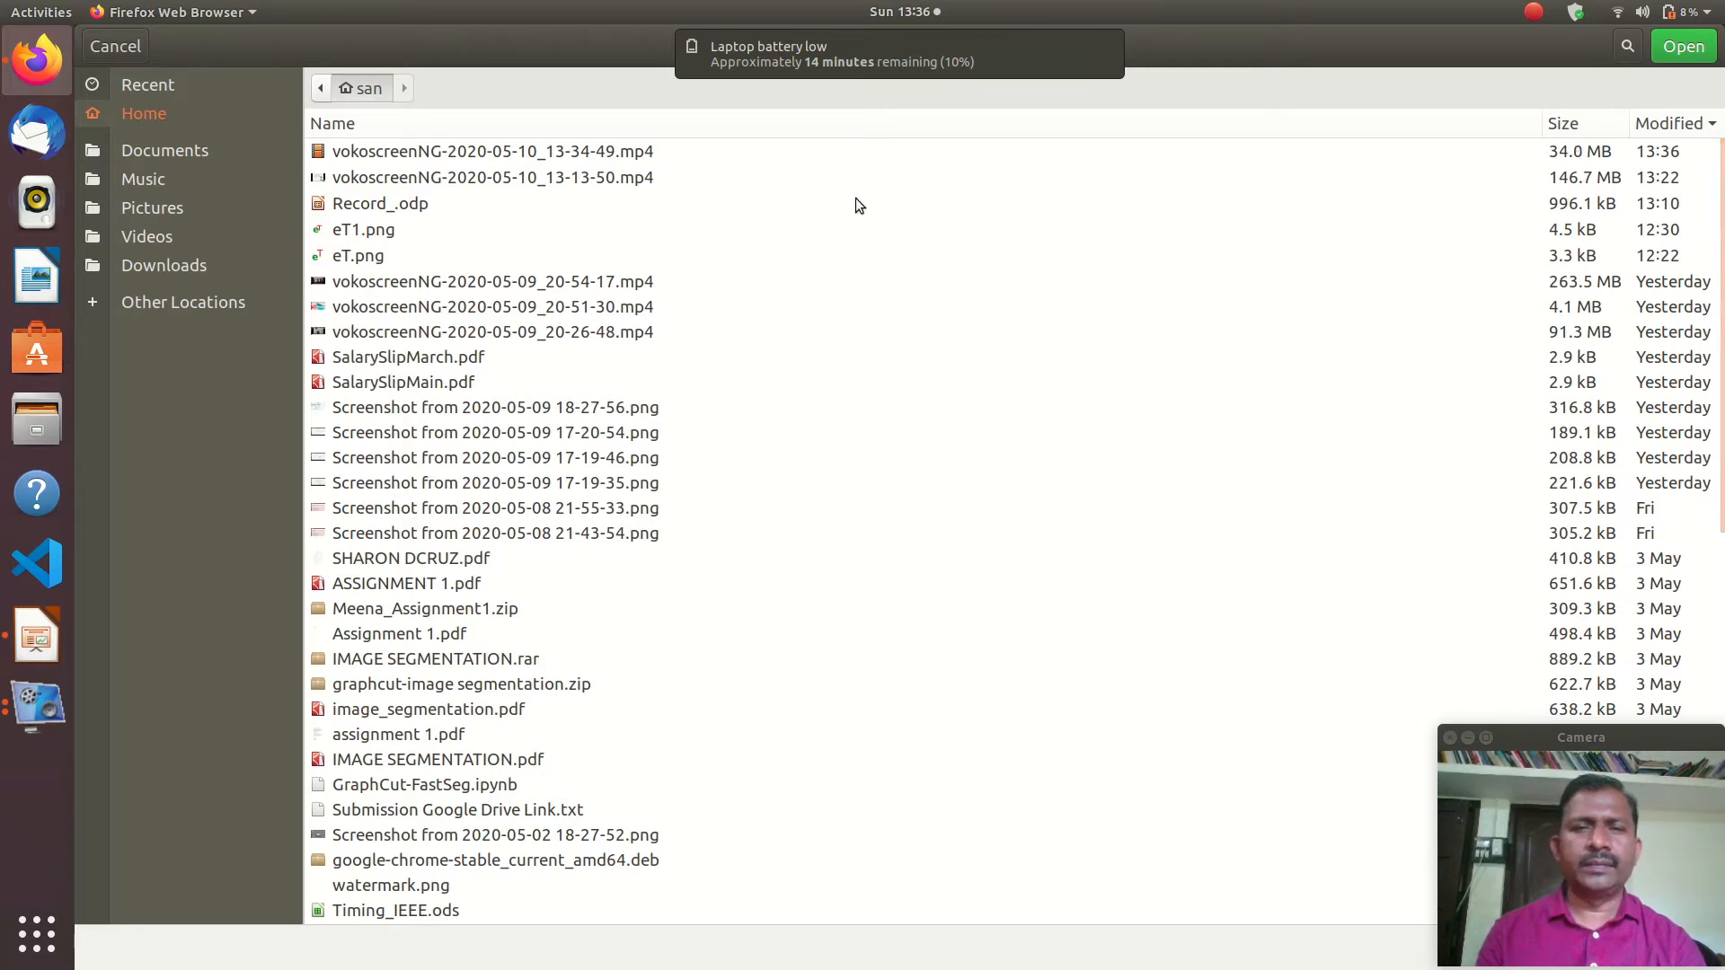
pyautogui.click(612, 178)
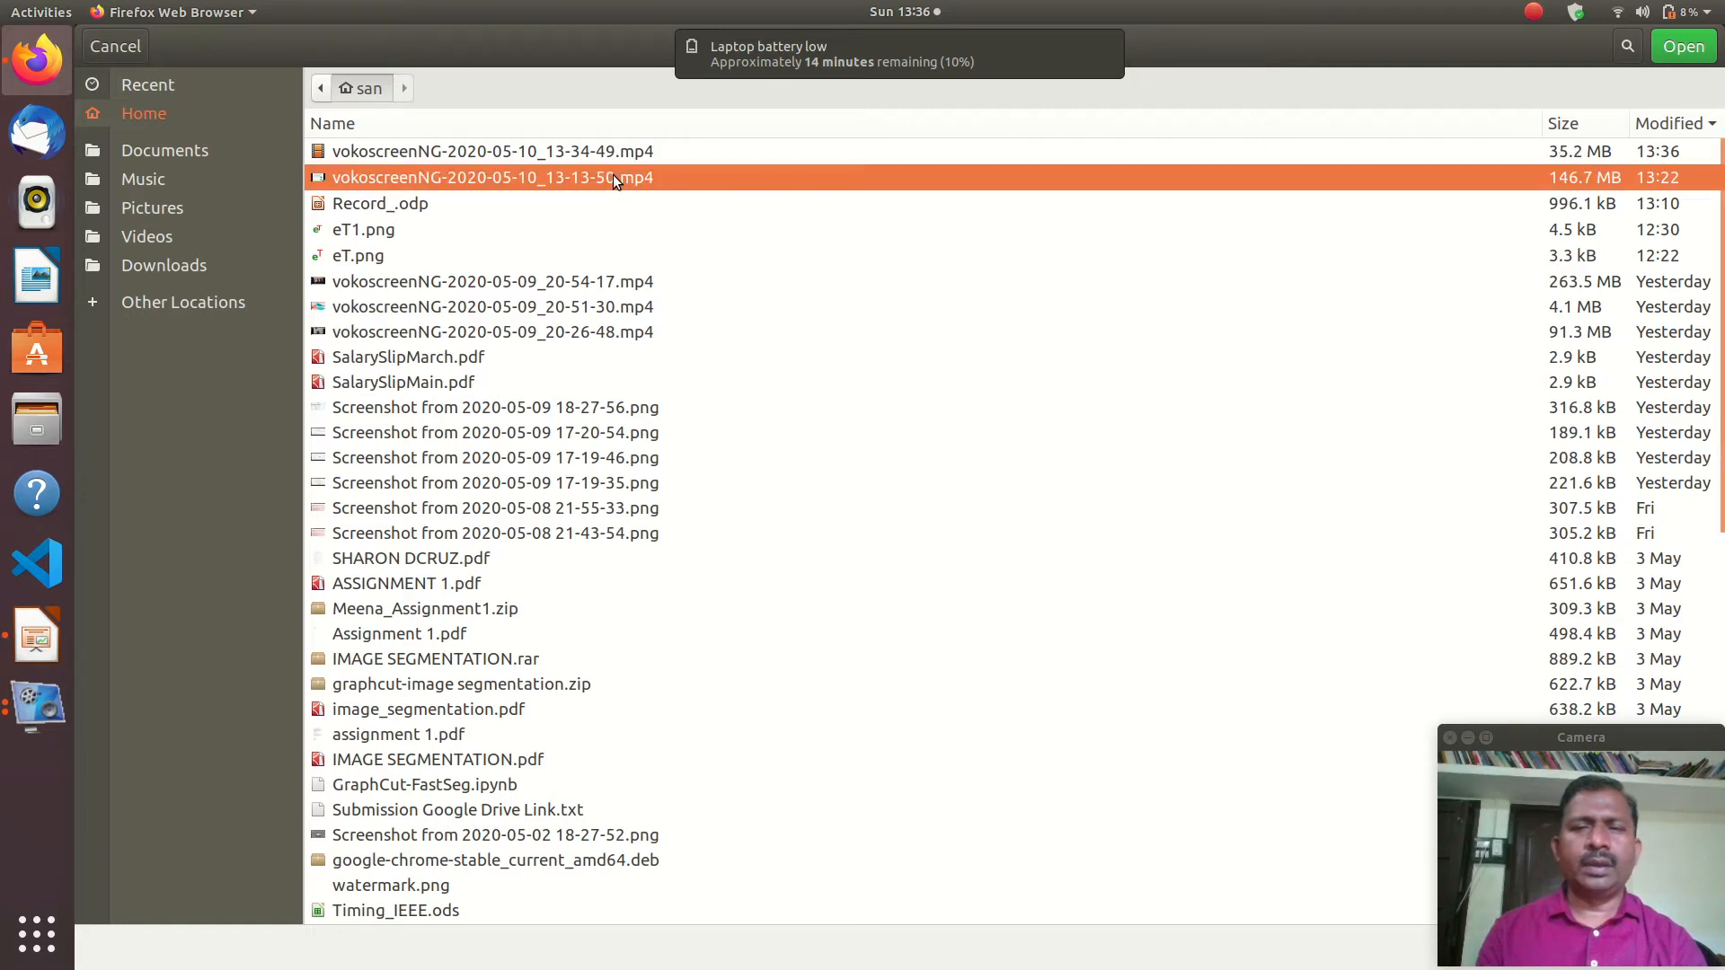
pyautogui.click(1681, 55)
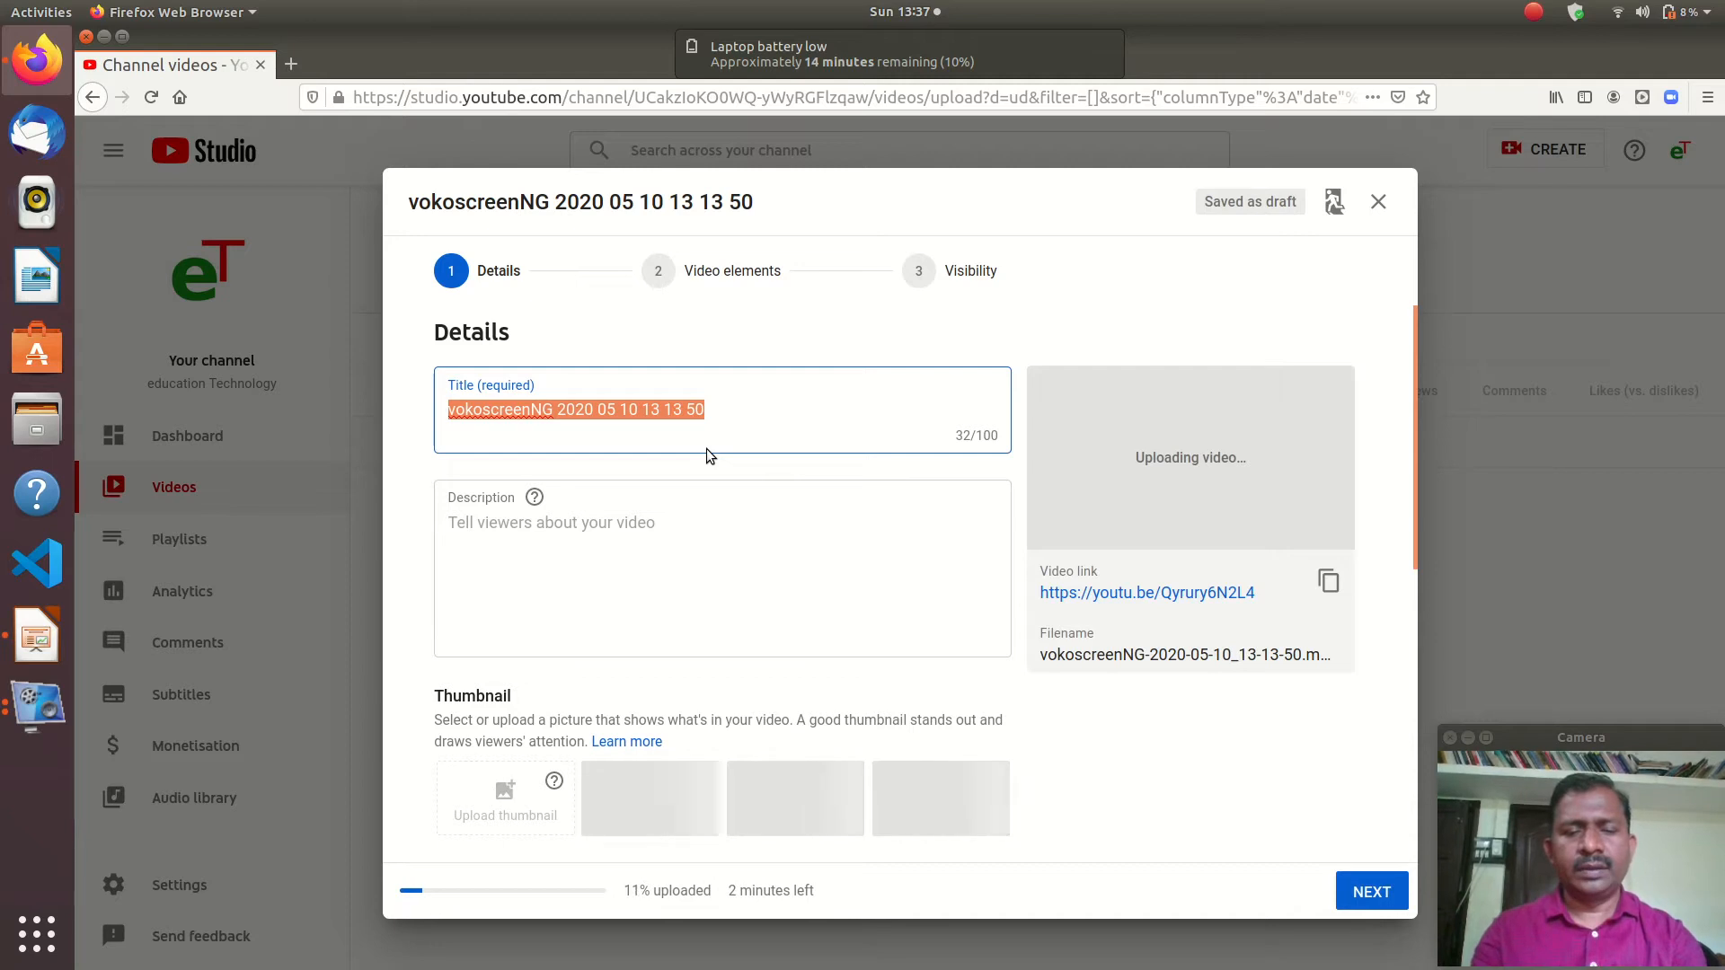
# Replace the video's default title with "How to Record a Lecture - Introduction"
pyautogui.write('How ')
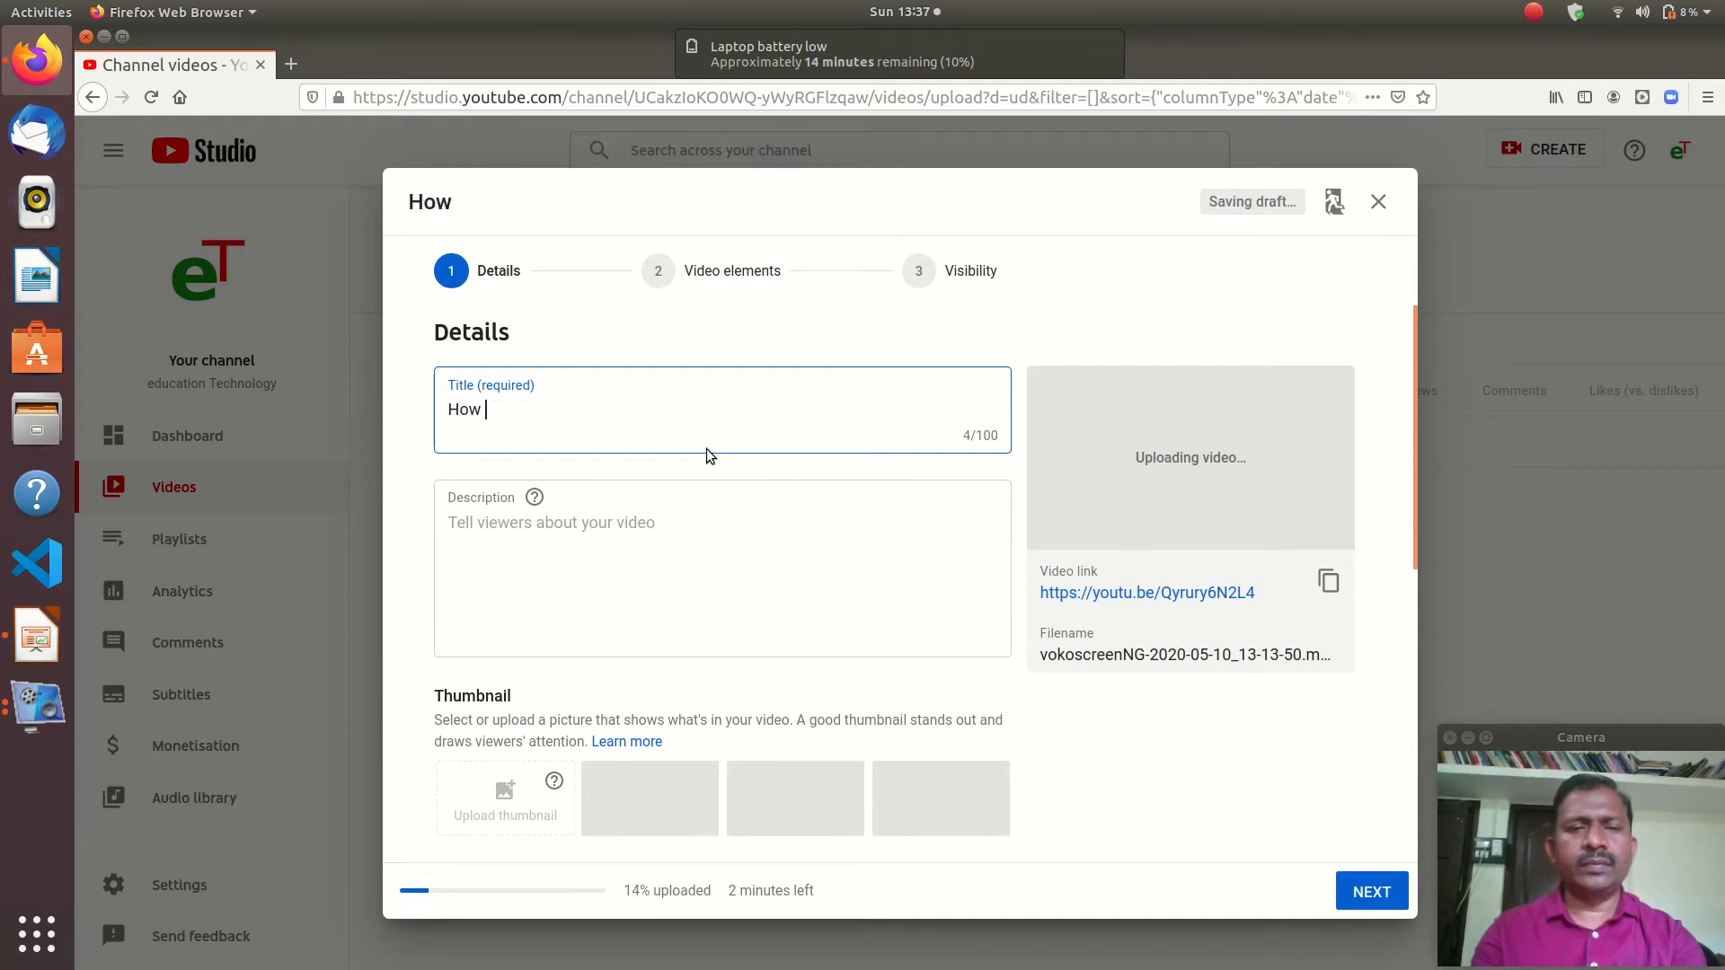
pyautogui.write('to Rec')
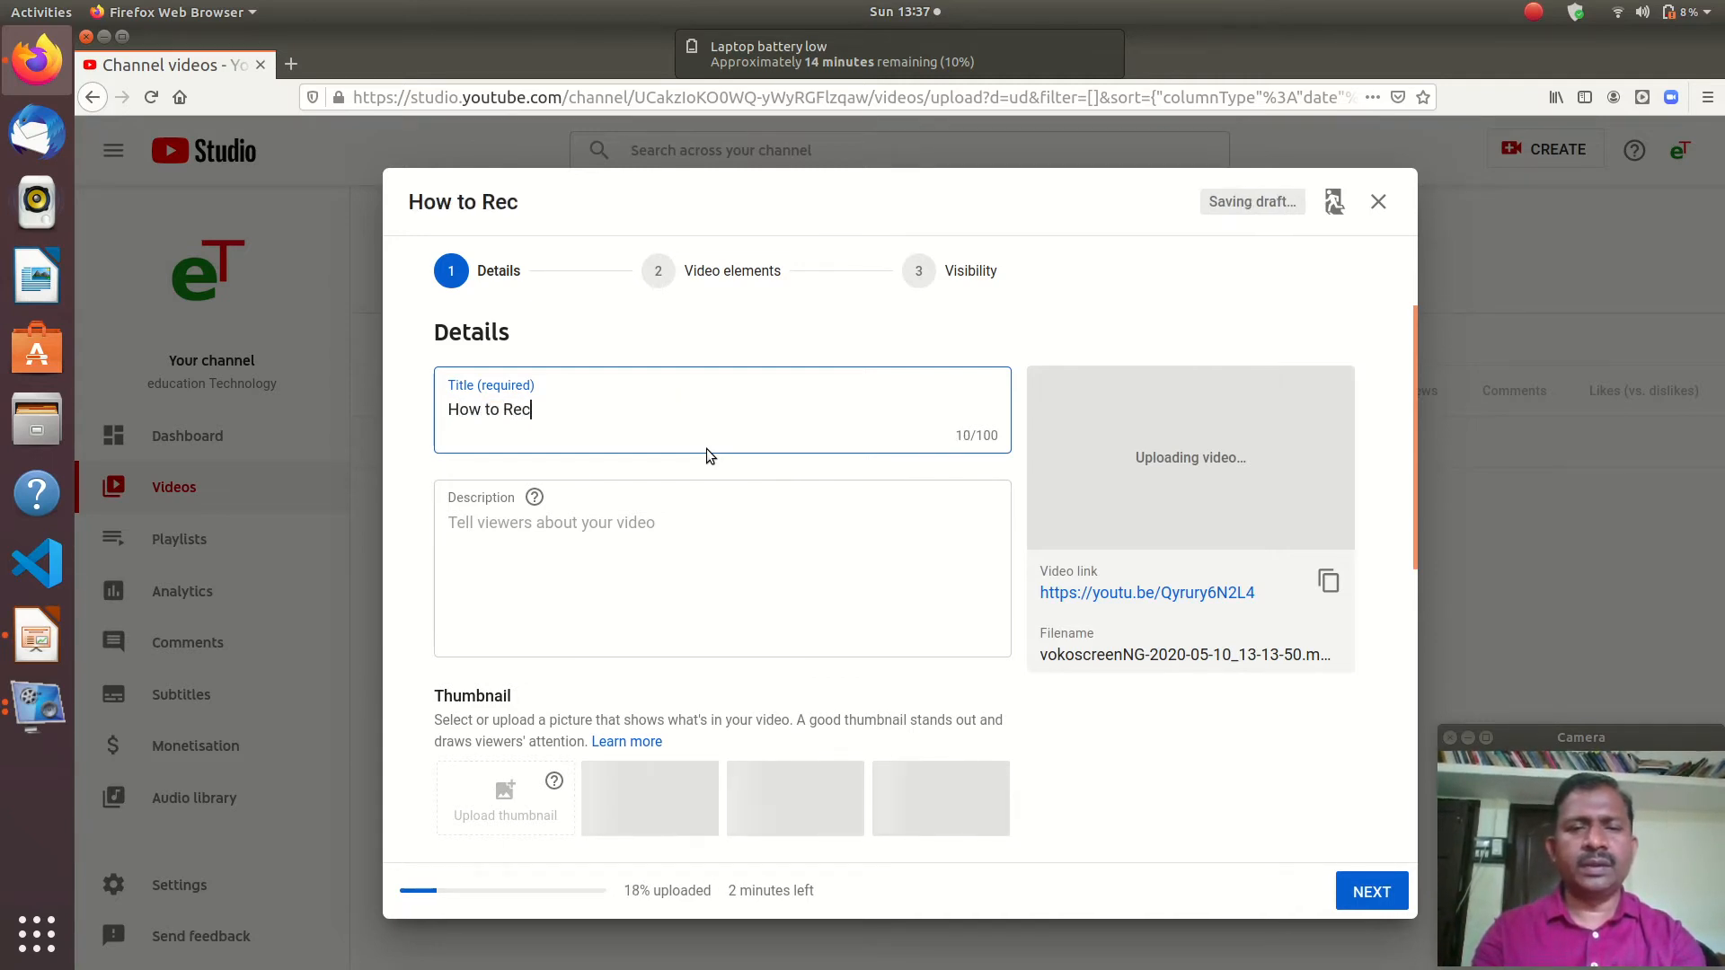
pyautogui.write('ord')
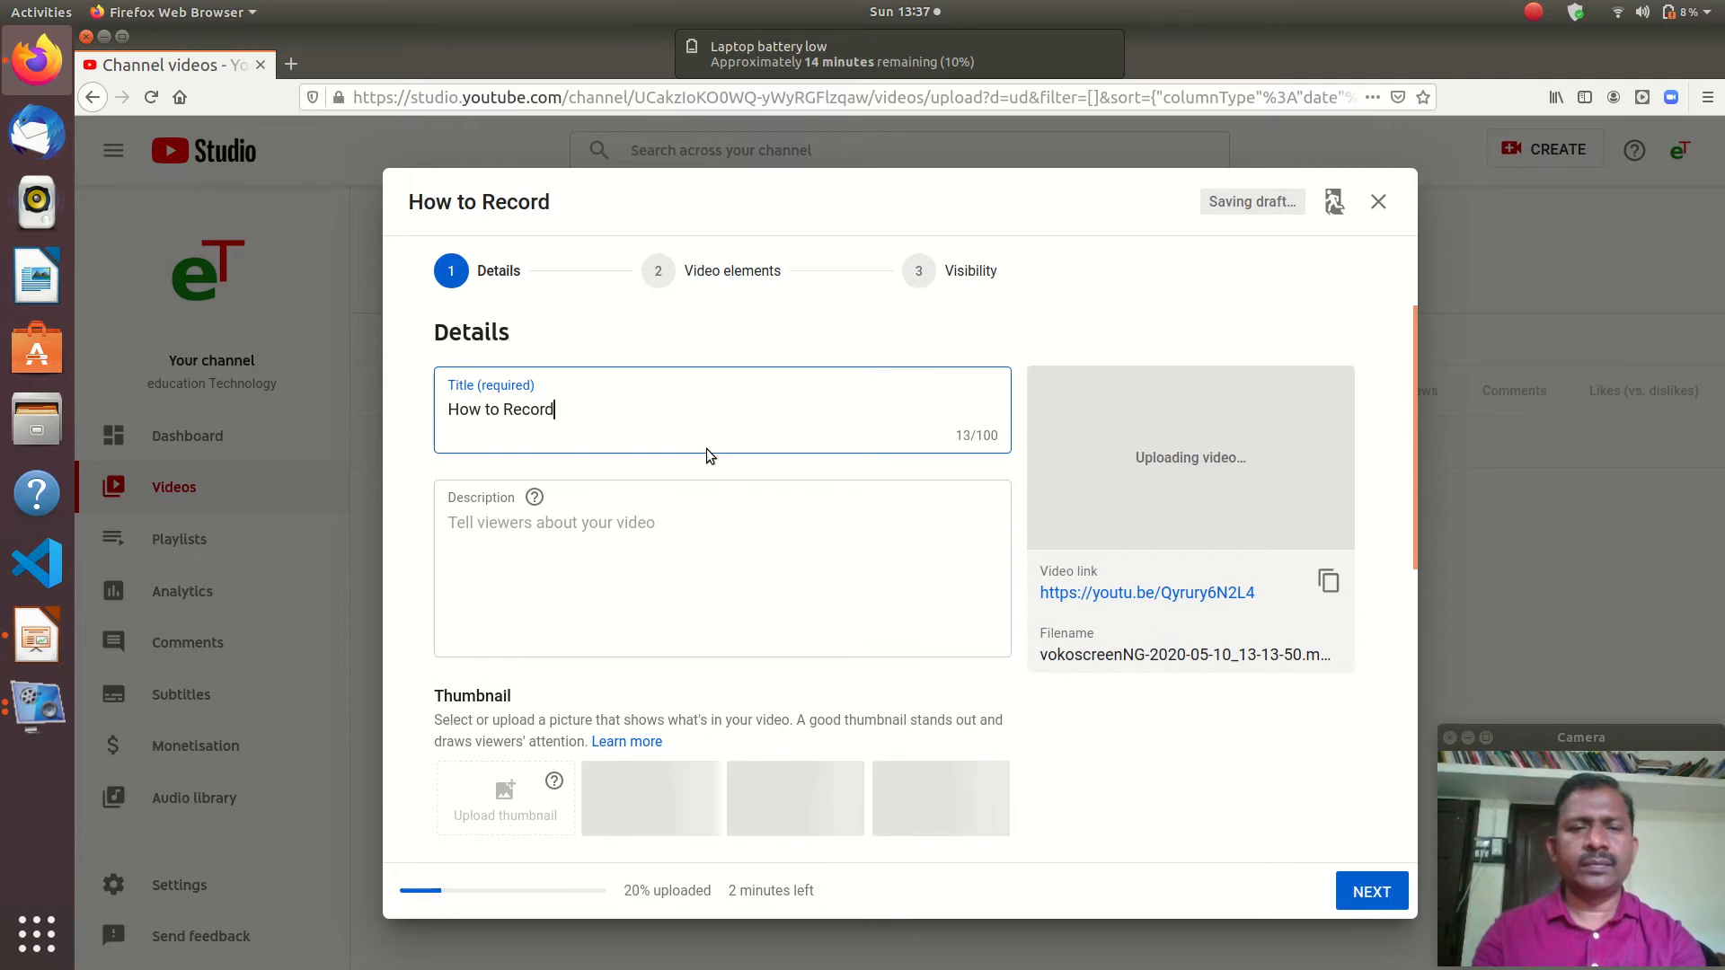
pyautogui.write(' a Lectu')
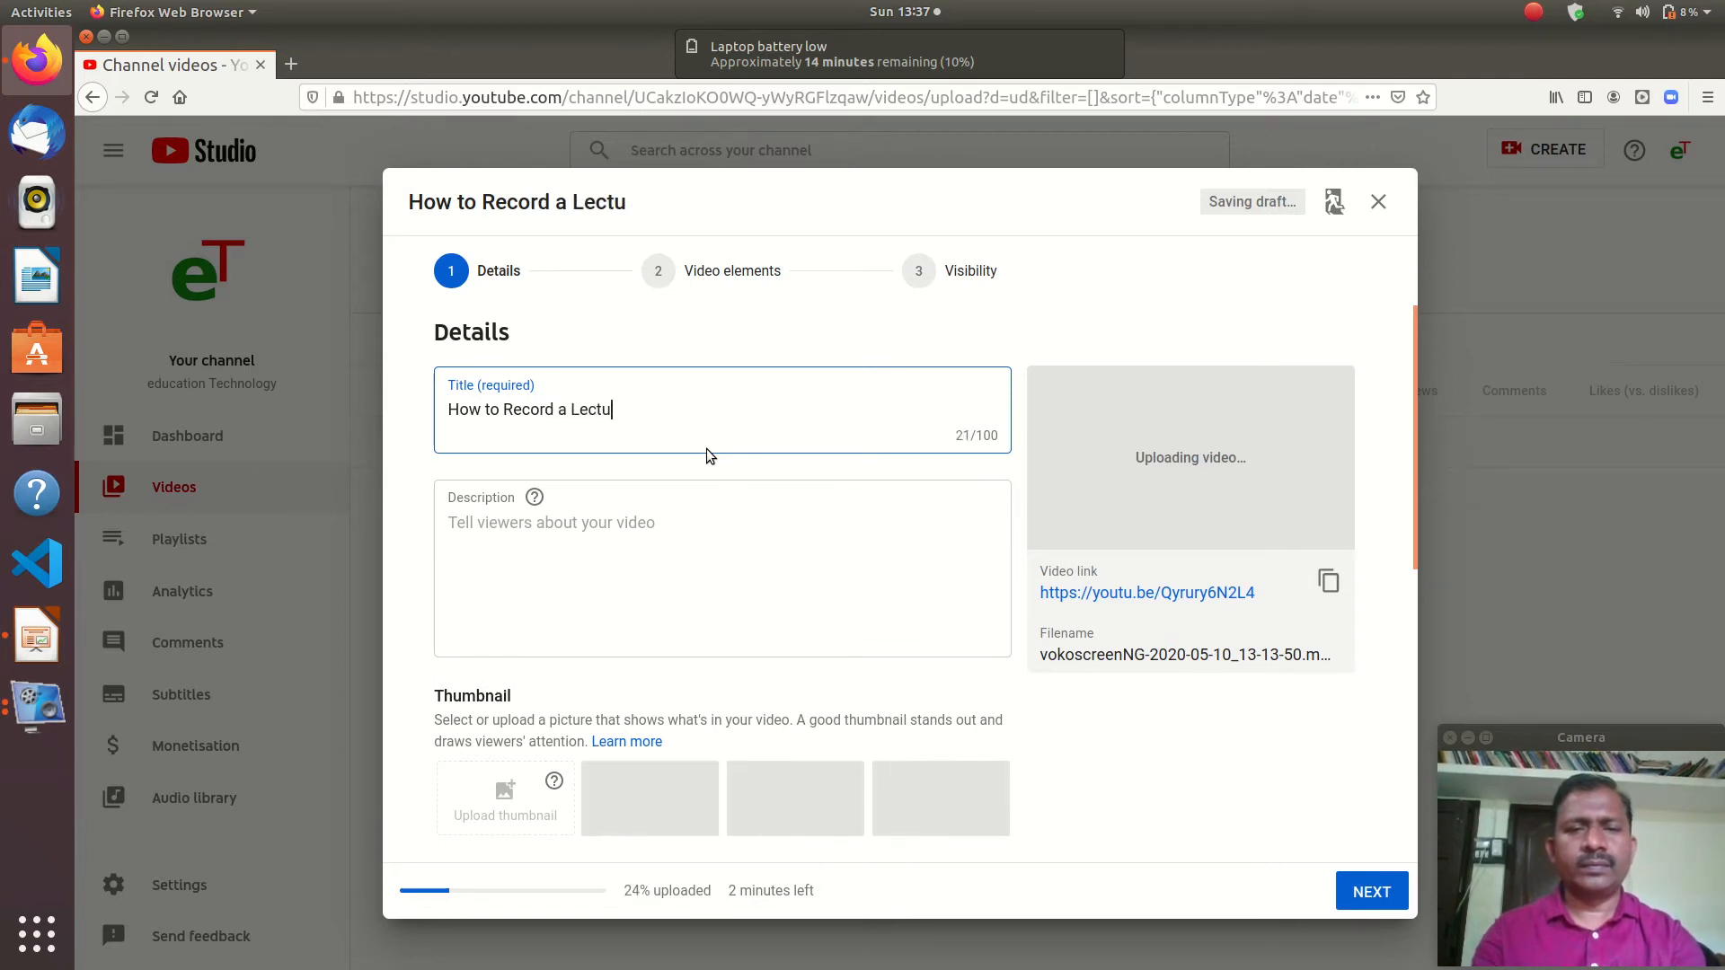
pyautogui.write('re - Introduction')
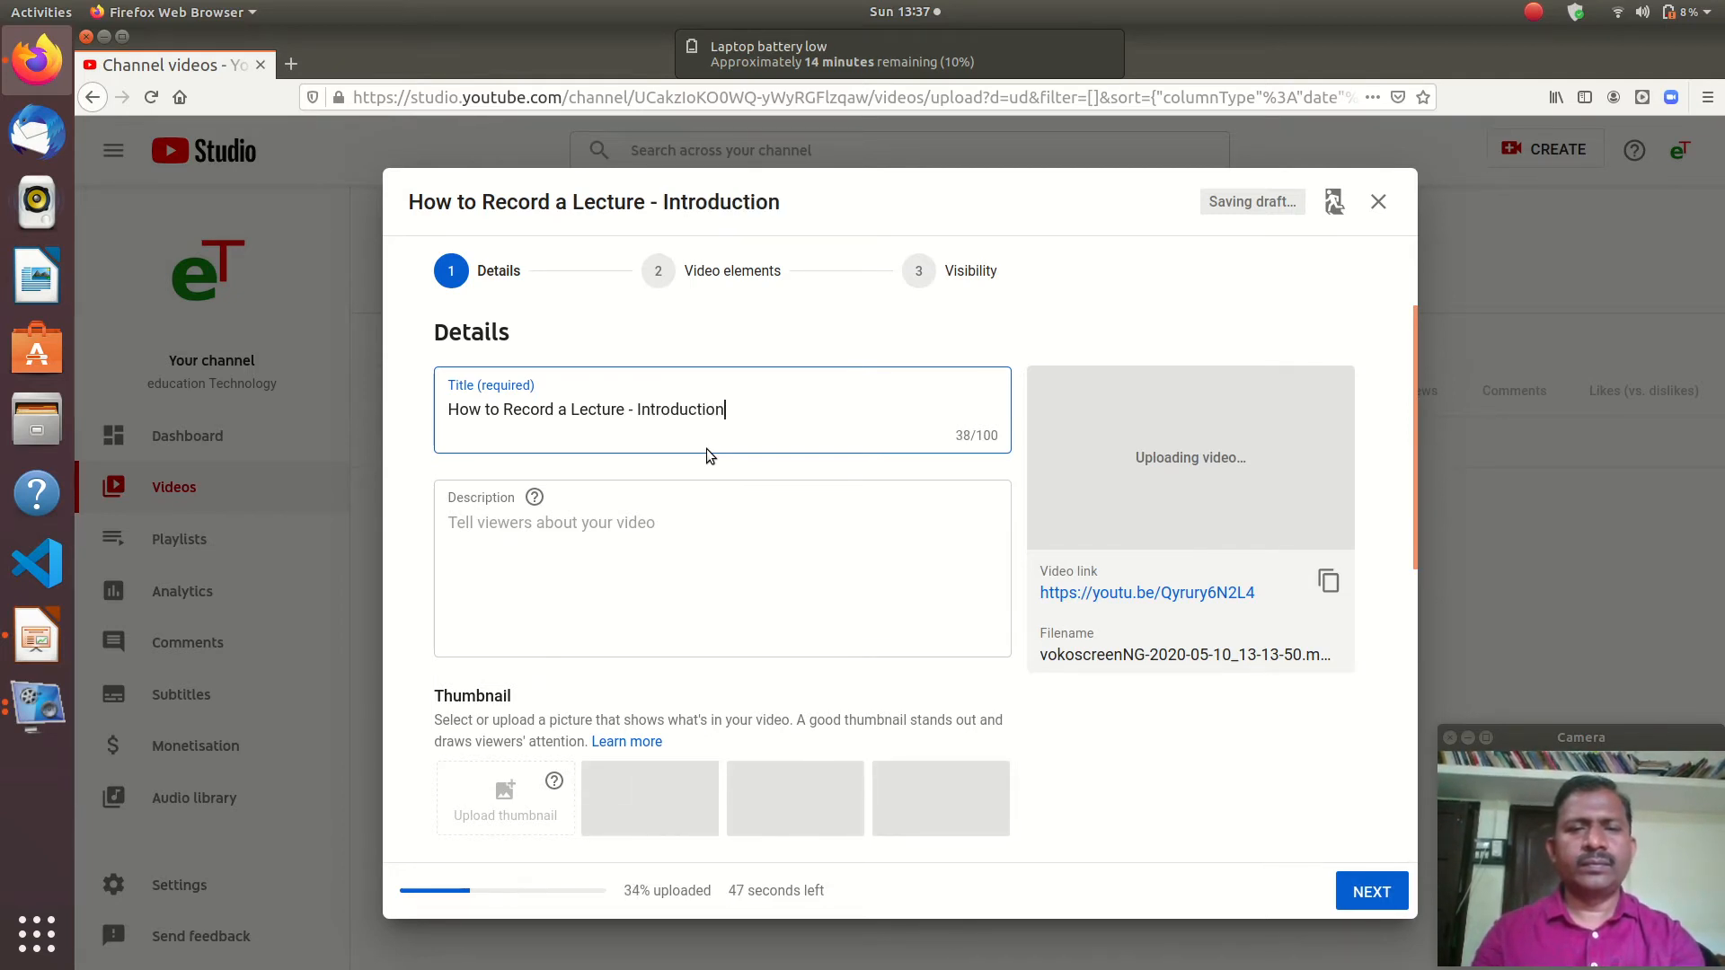
# Enter the video description "How to record a lecture. Hardware and software requirements explained"
pyautogui.click(622, 509)
pyautogui.write('How to record ')
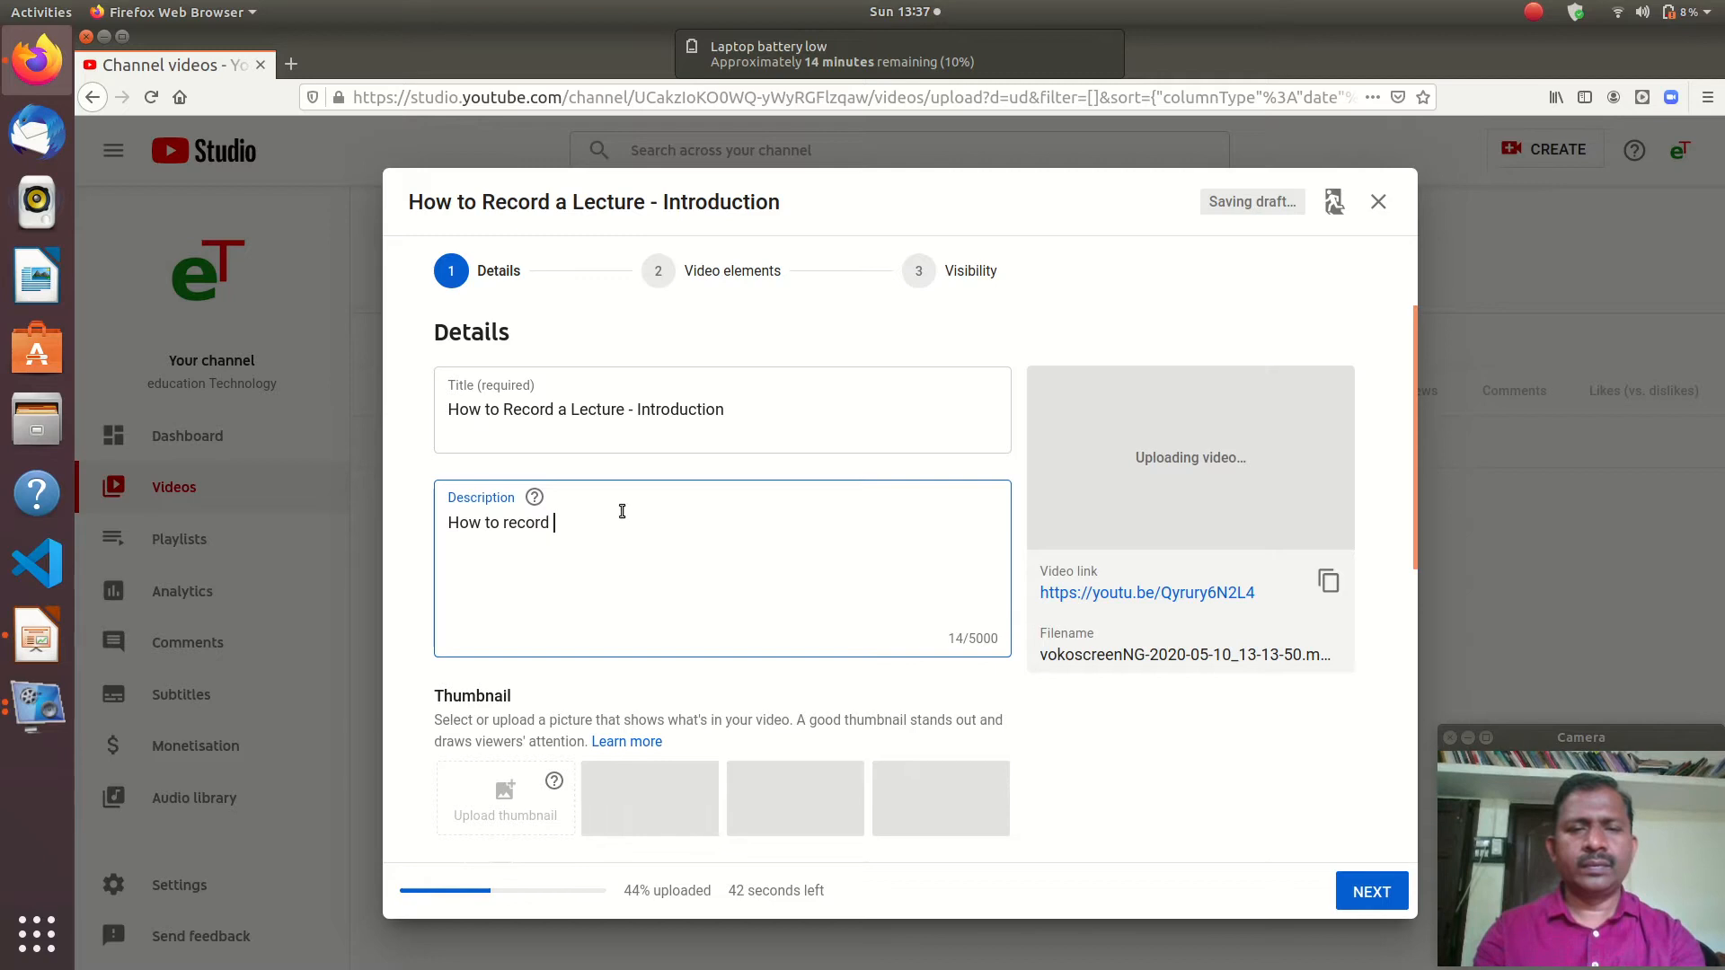
pyautogui.write('a lecture')
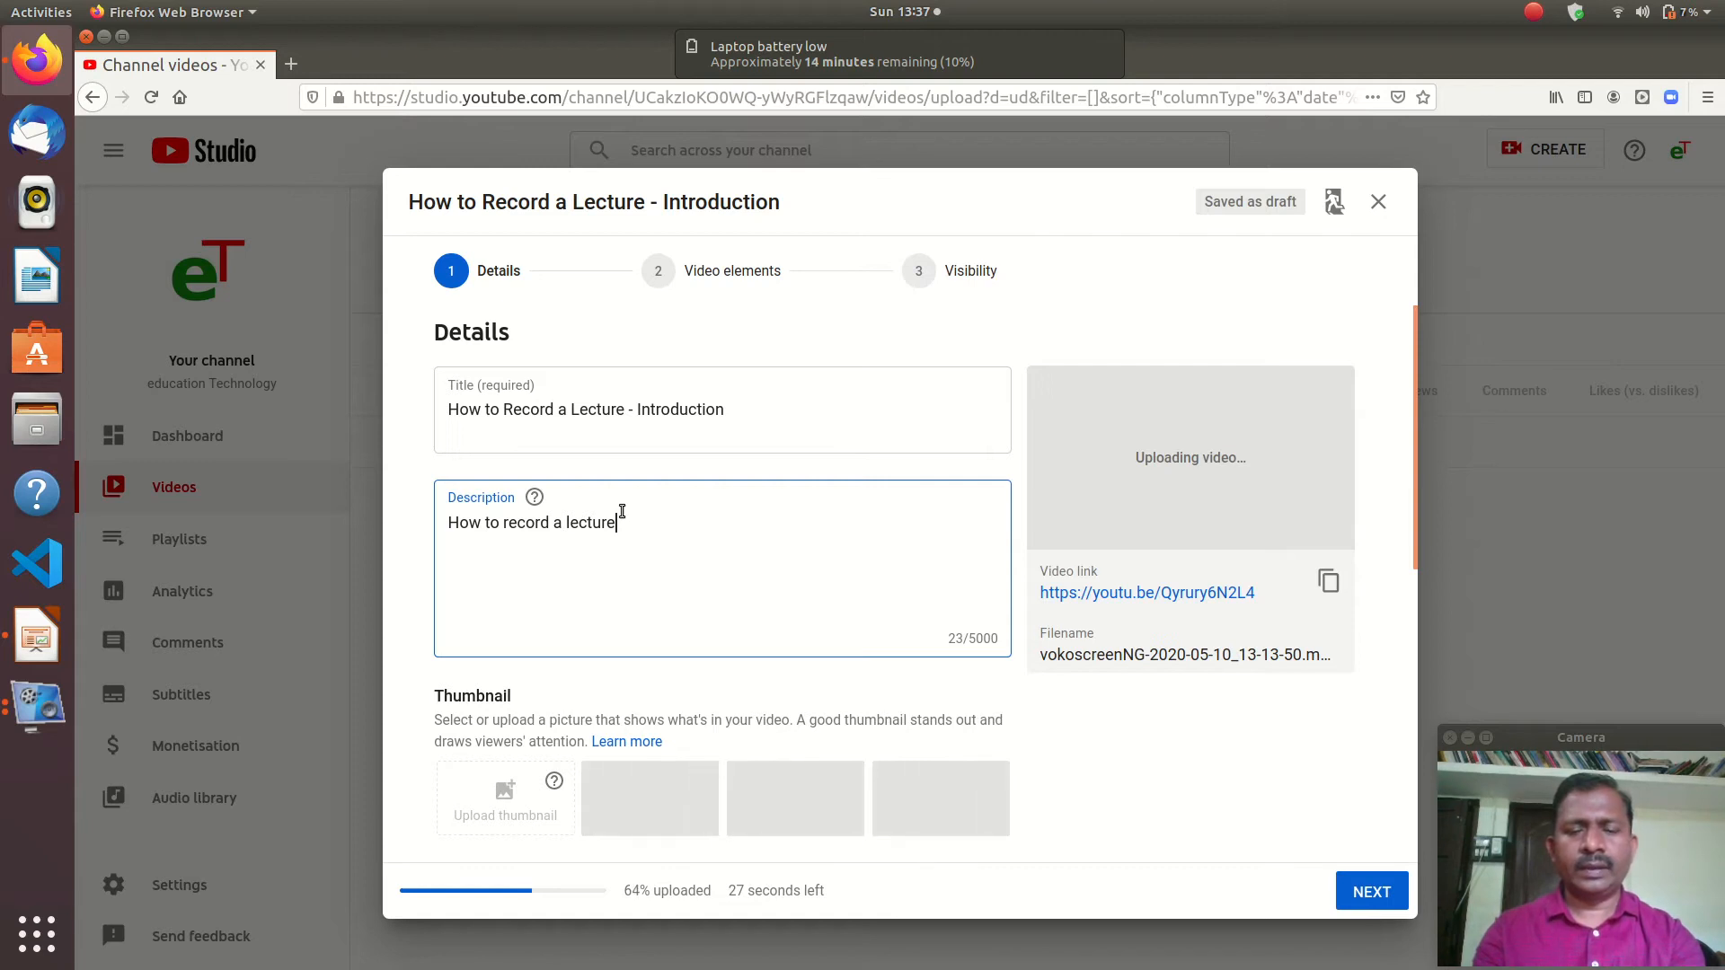
pyautogui.write('. ')
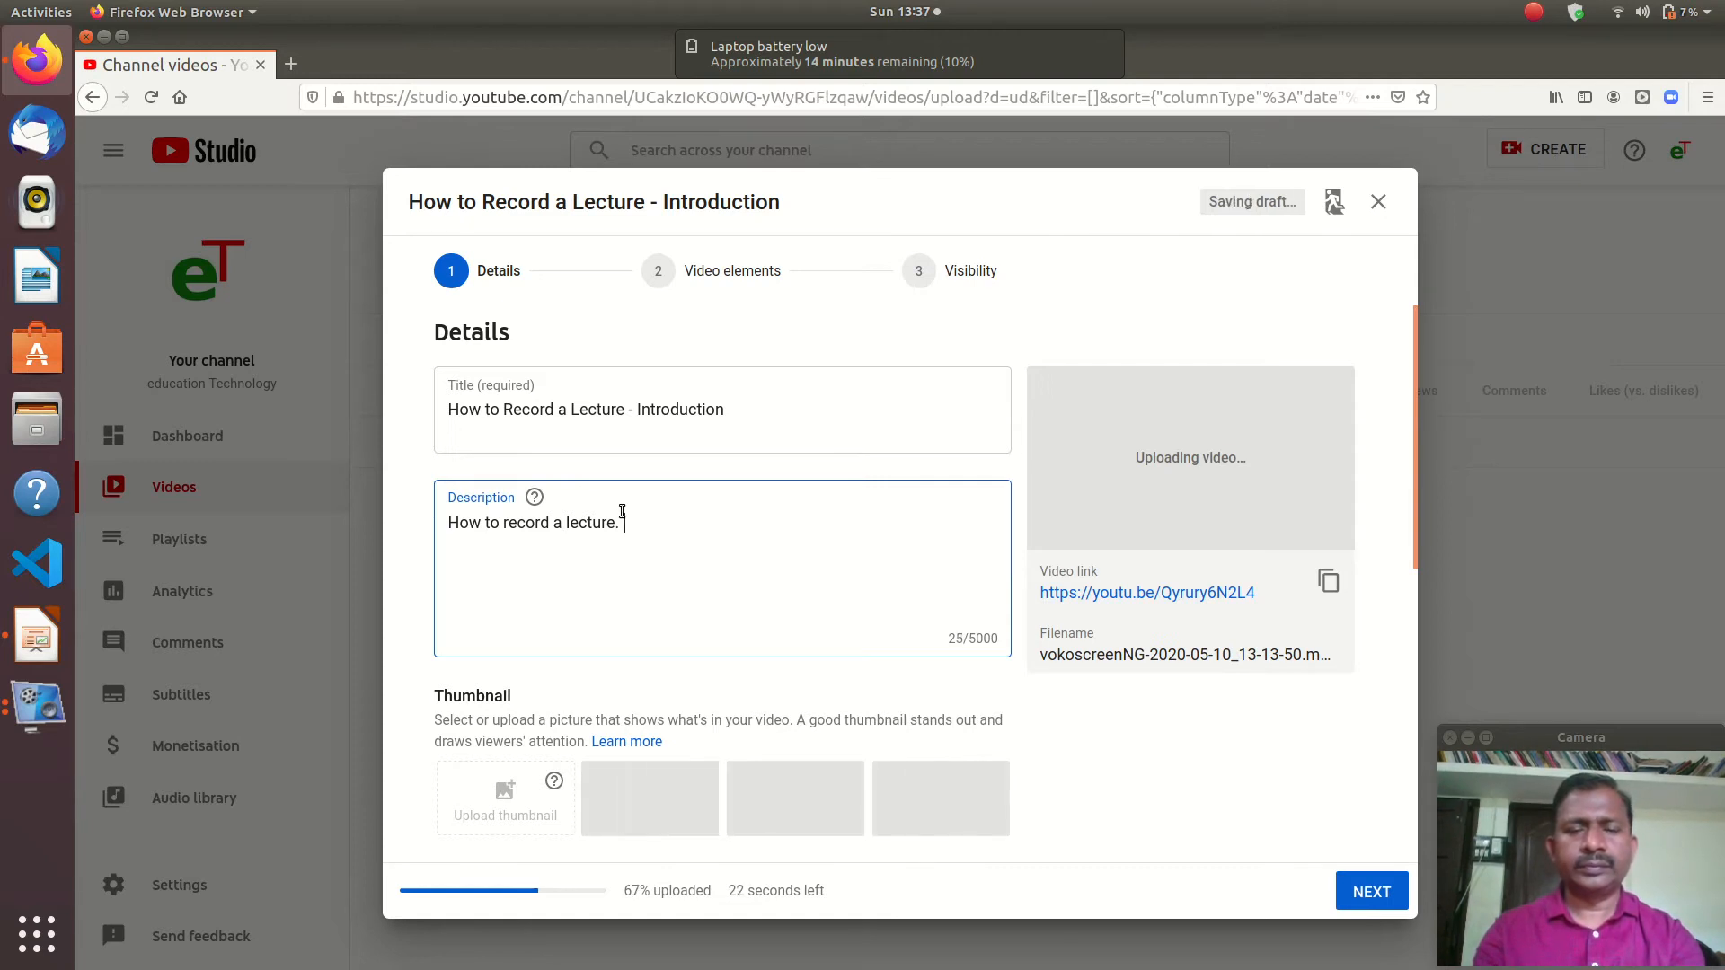
pyautogui.write('Hardware')
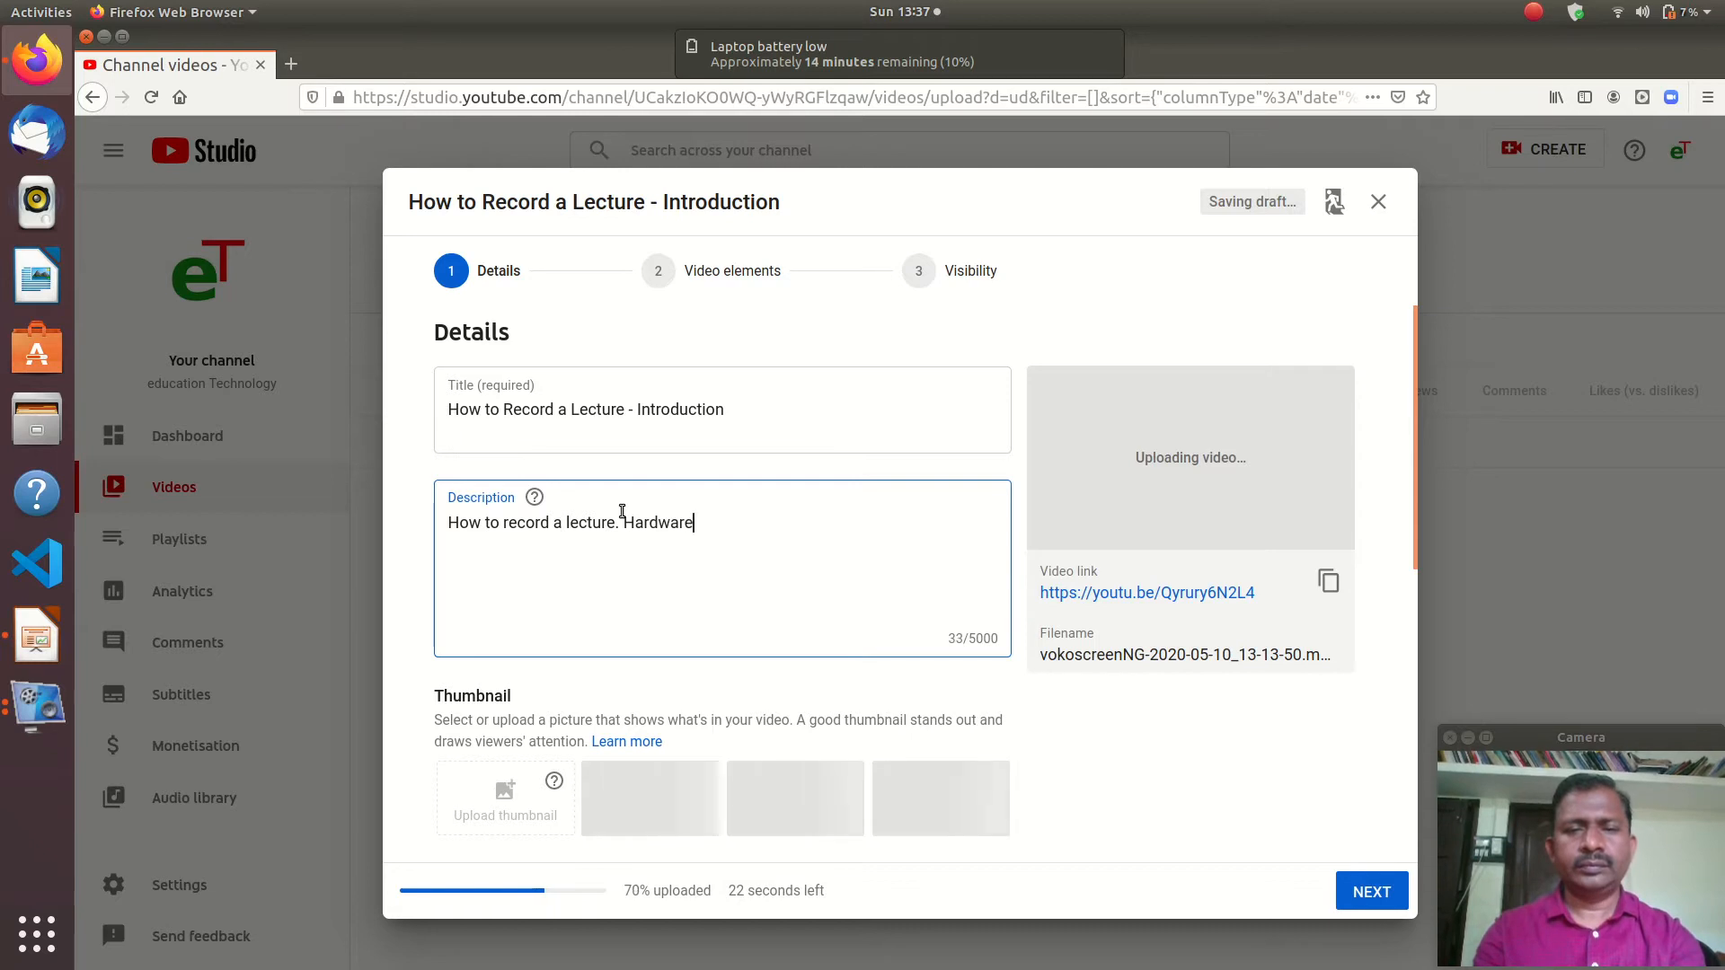
pyautogui.write(' and software requirements ')
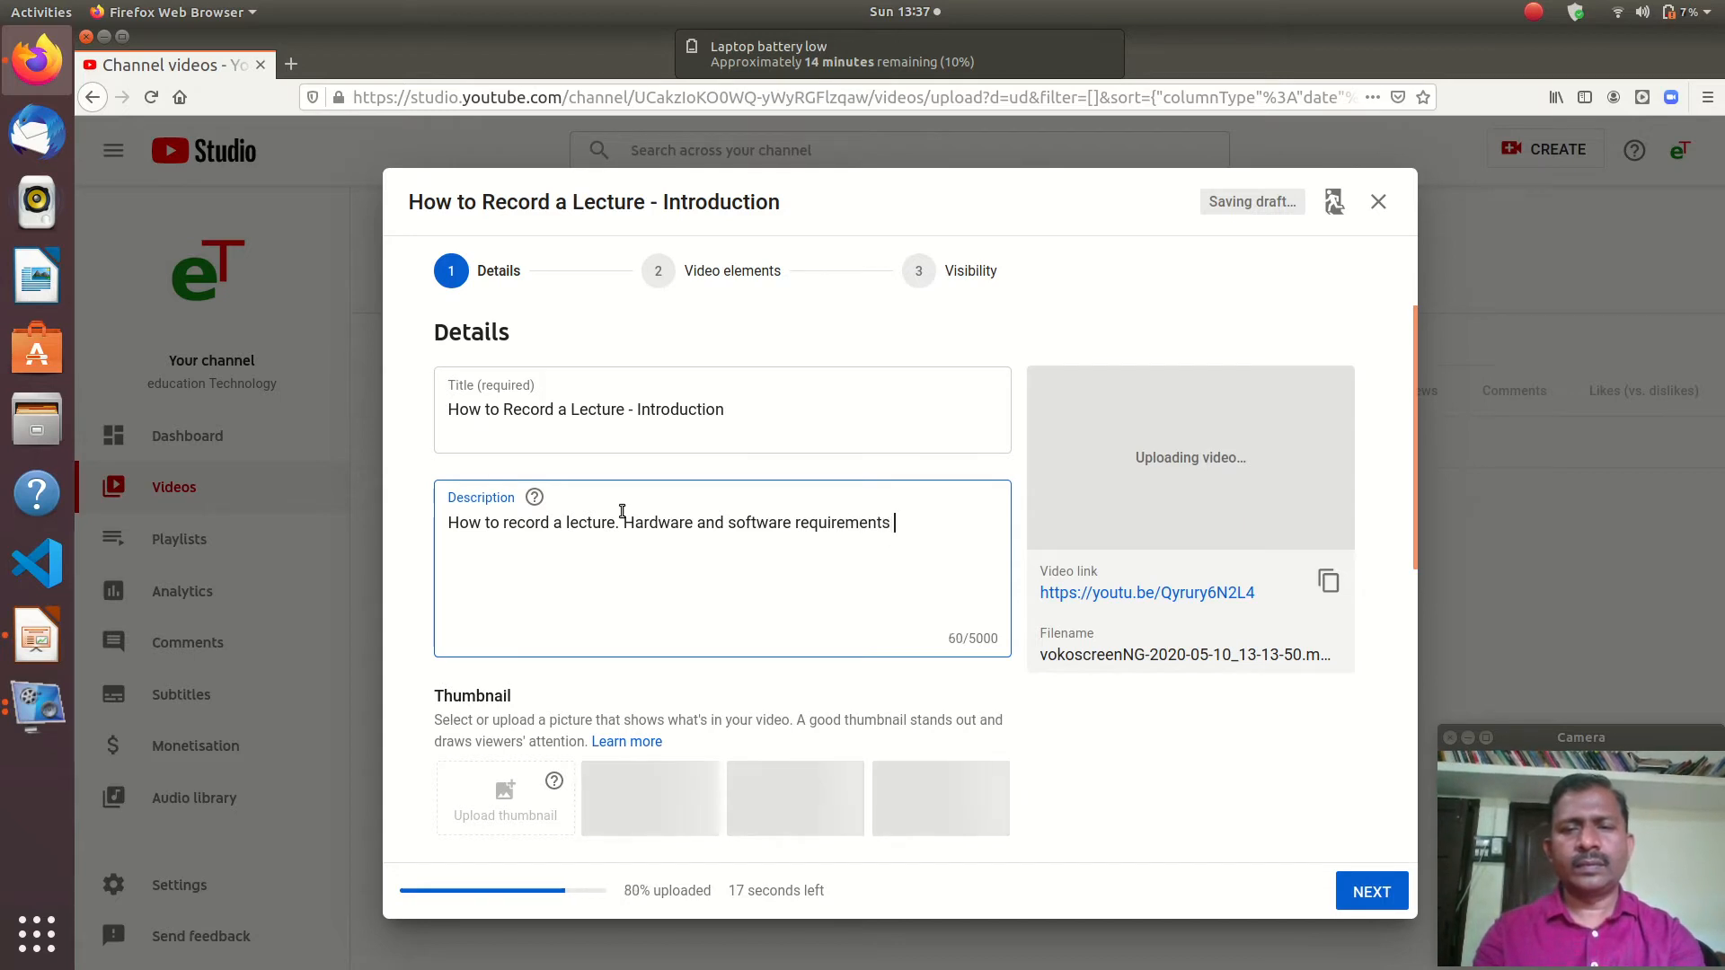
pyautogui.write('ex')
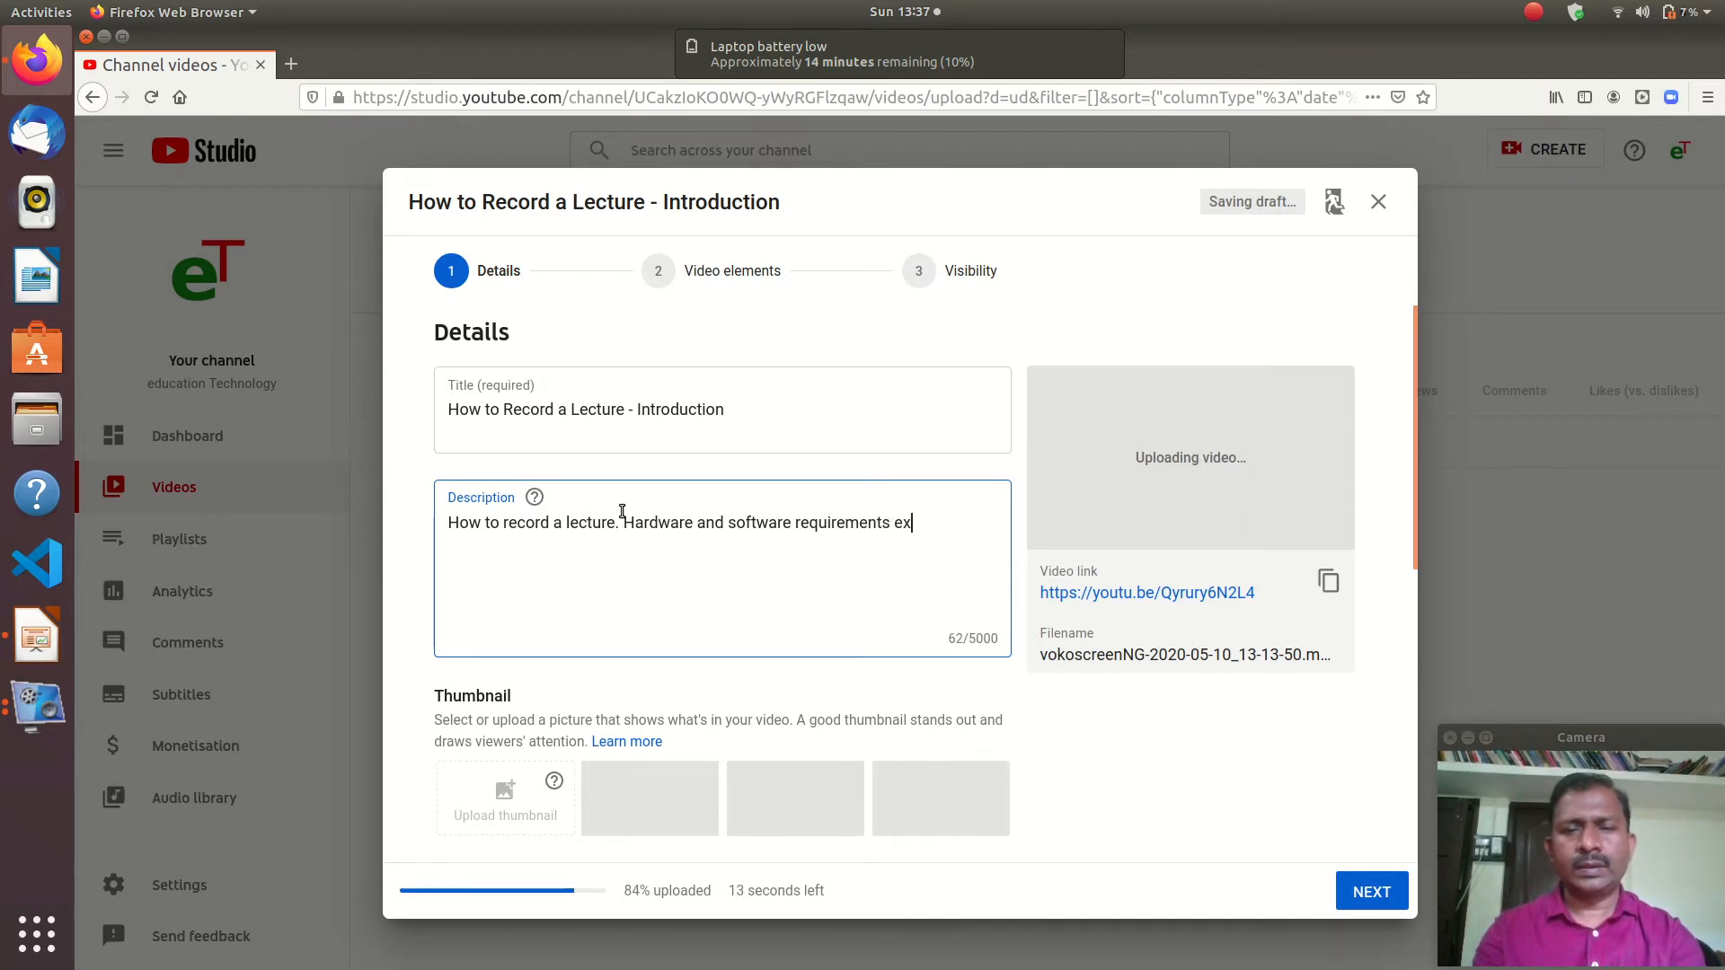
pyautogui.write('plained')
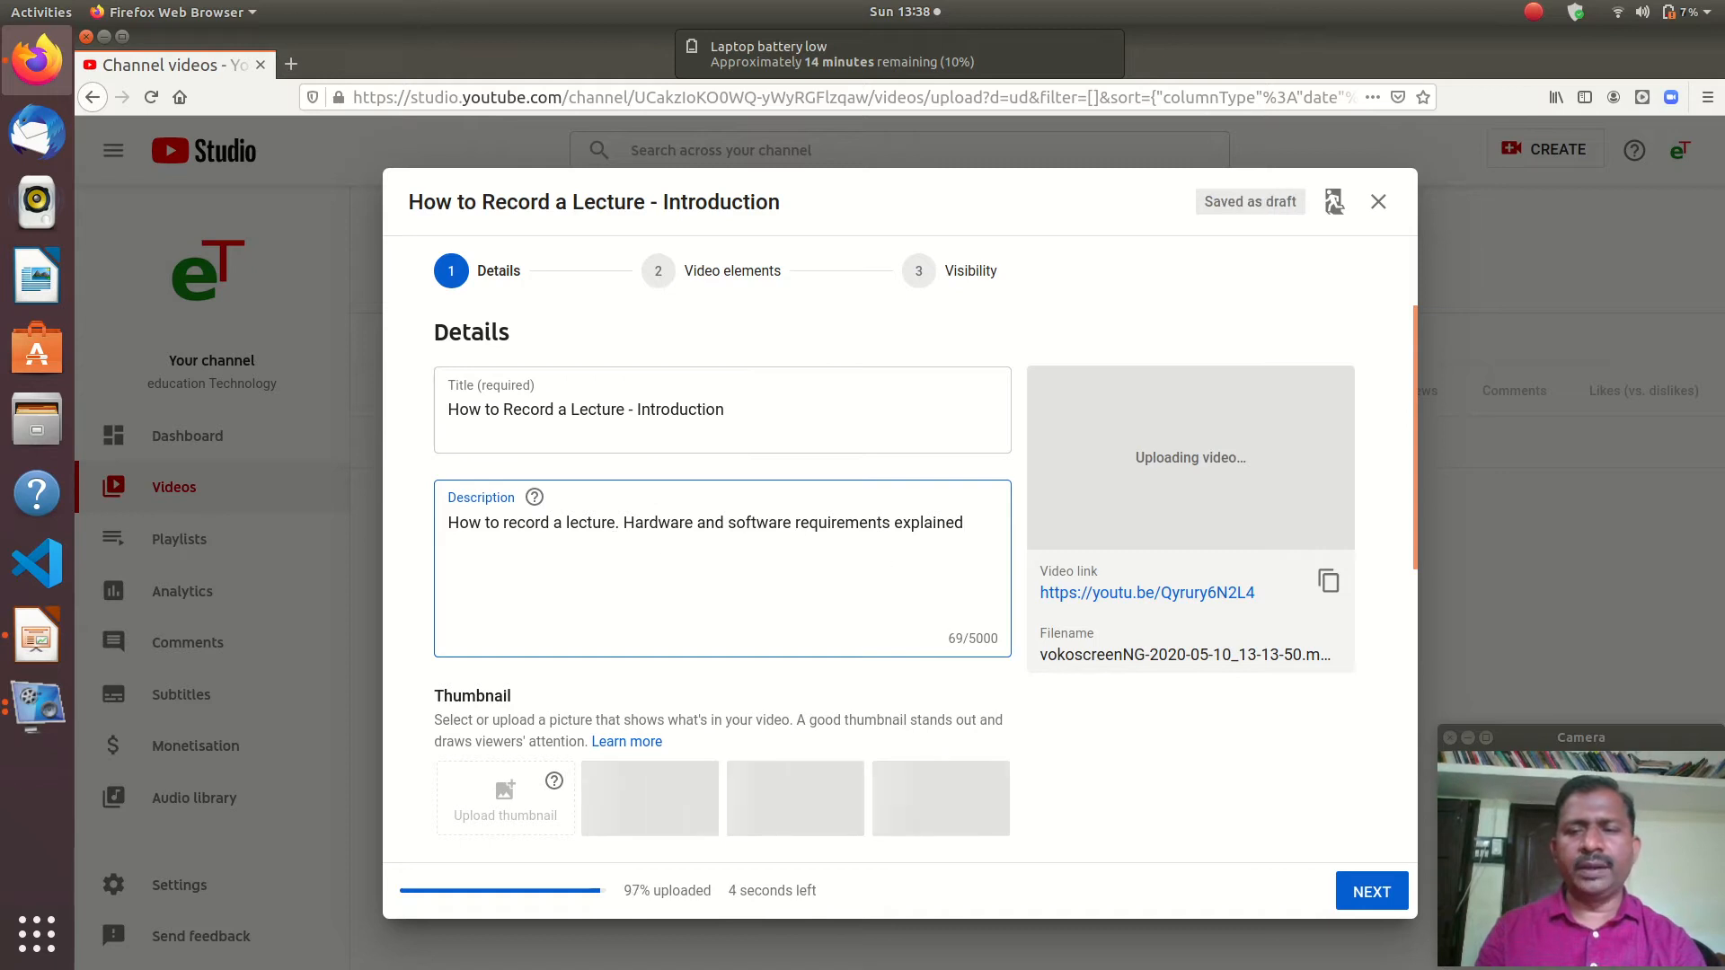
# Declare the video as not Made for Kids and proceed to the video elements stage
pyautogui.click(1366, 890)
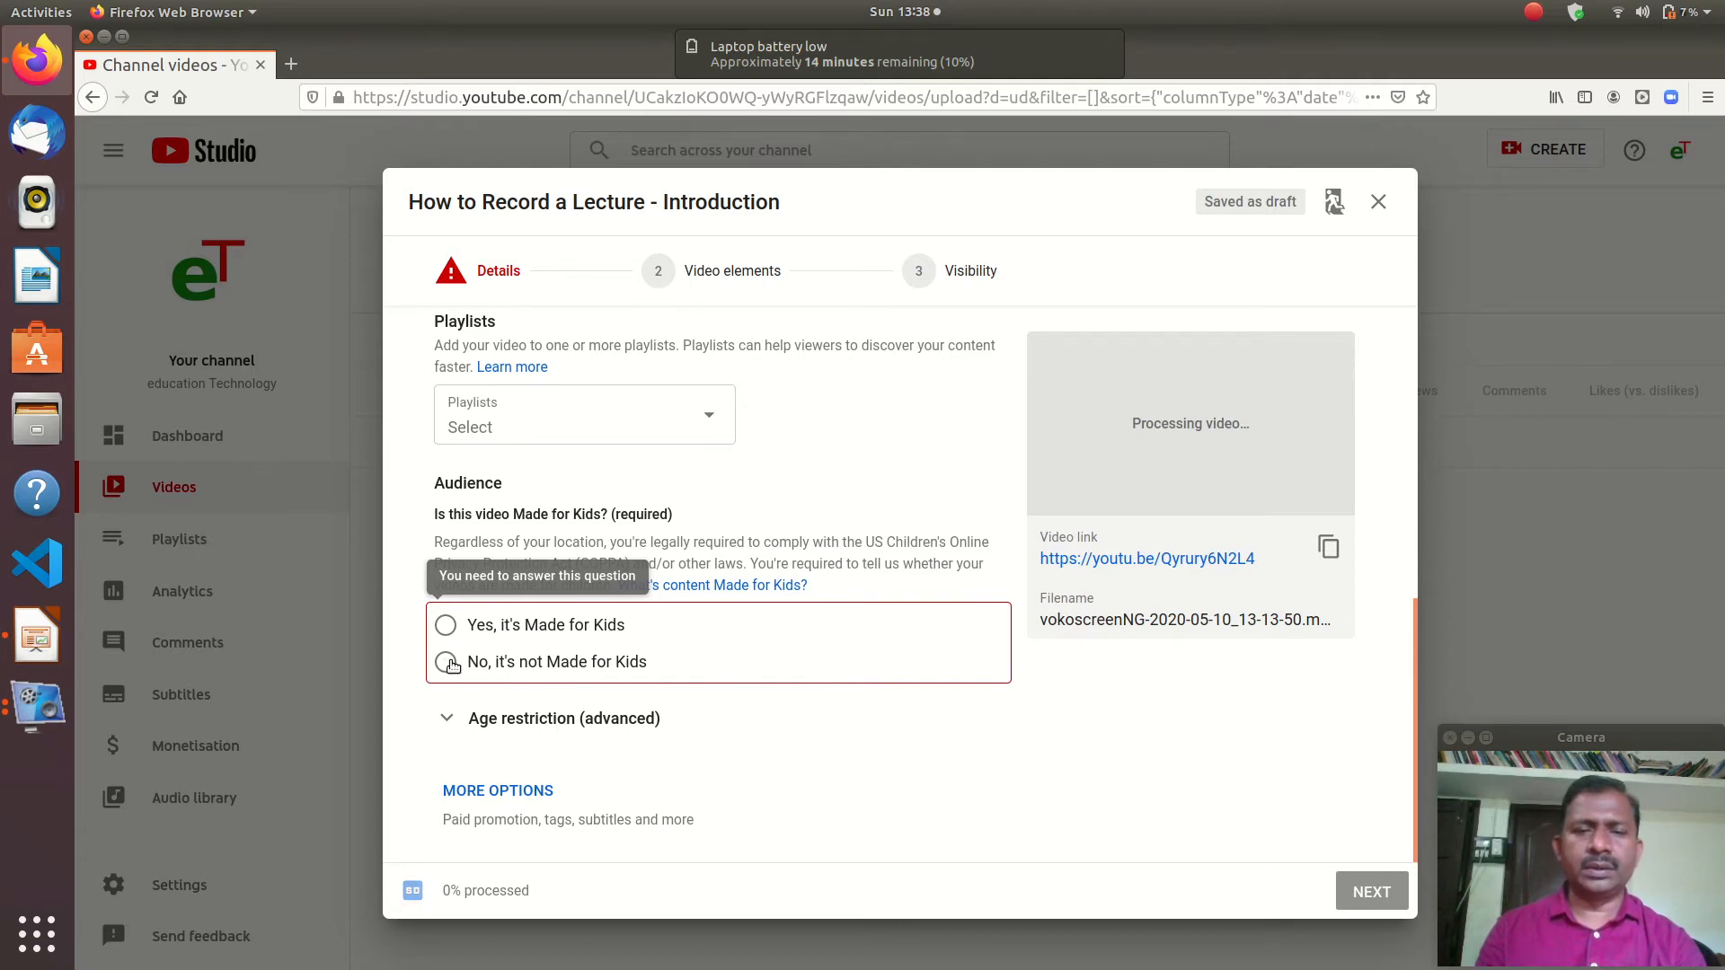
pyautogui.click(447, 662)
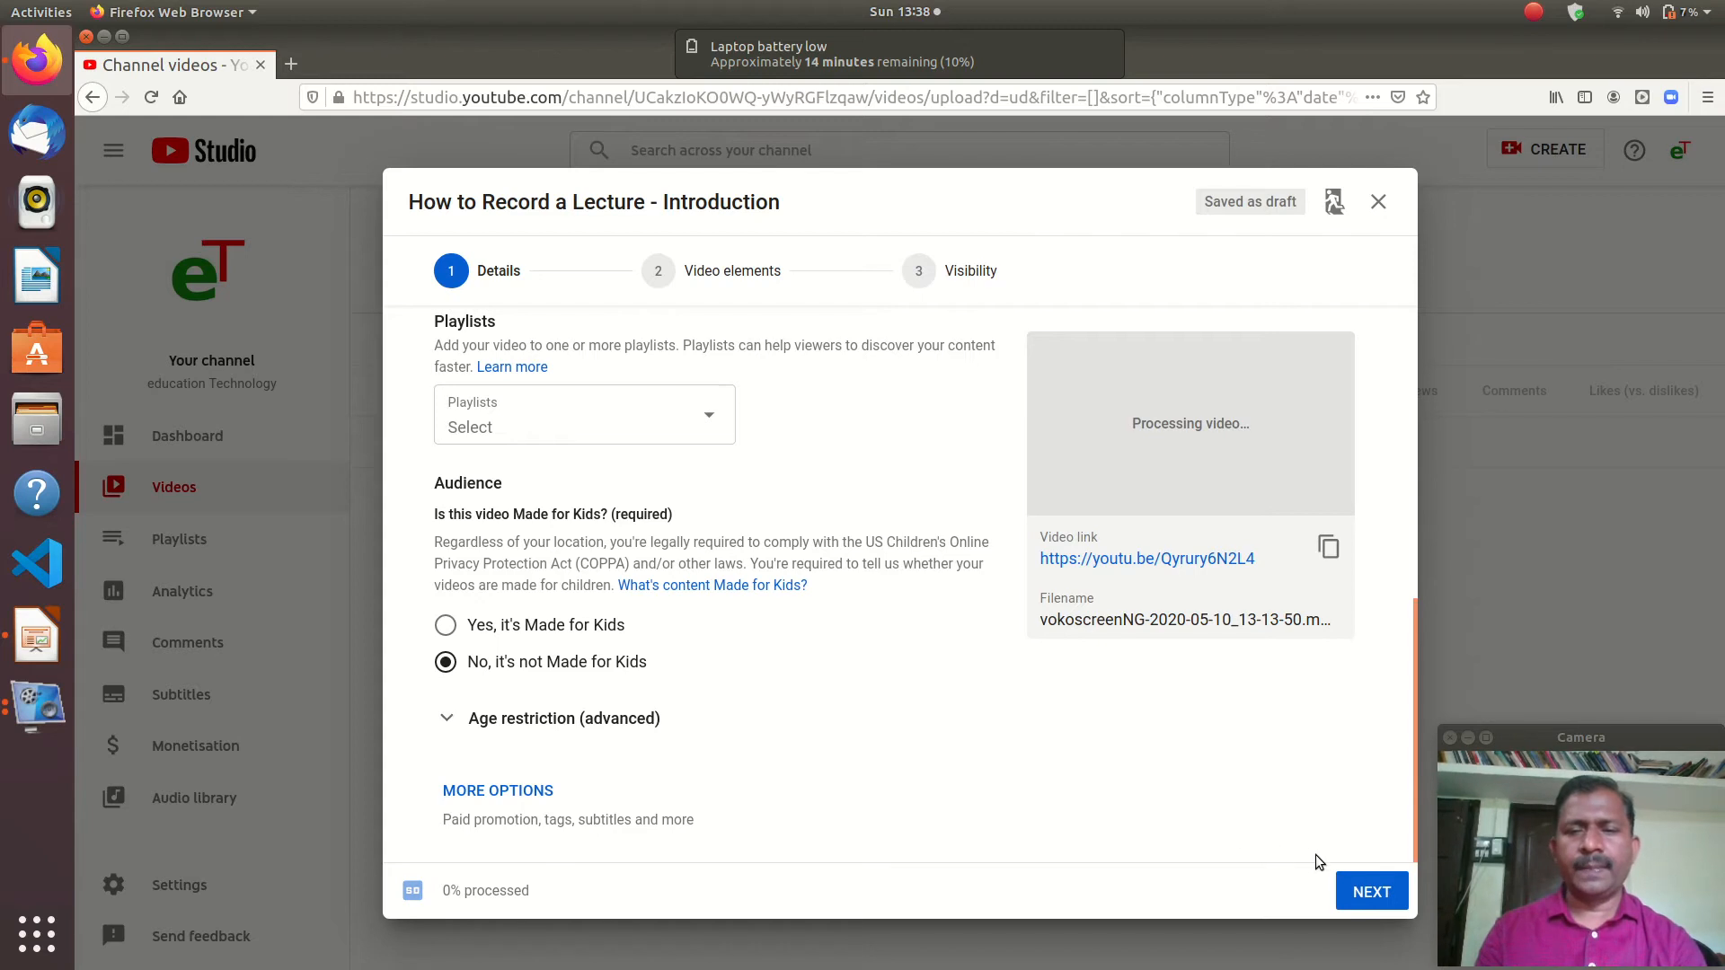
pyautogui.click(1370, 891)
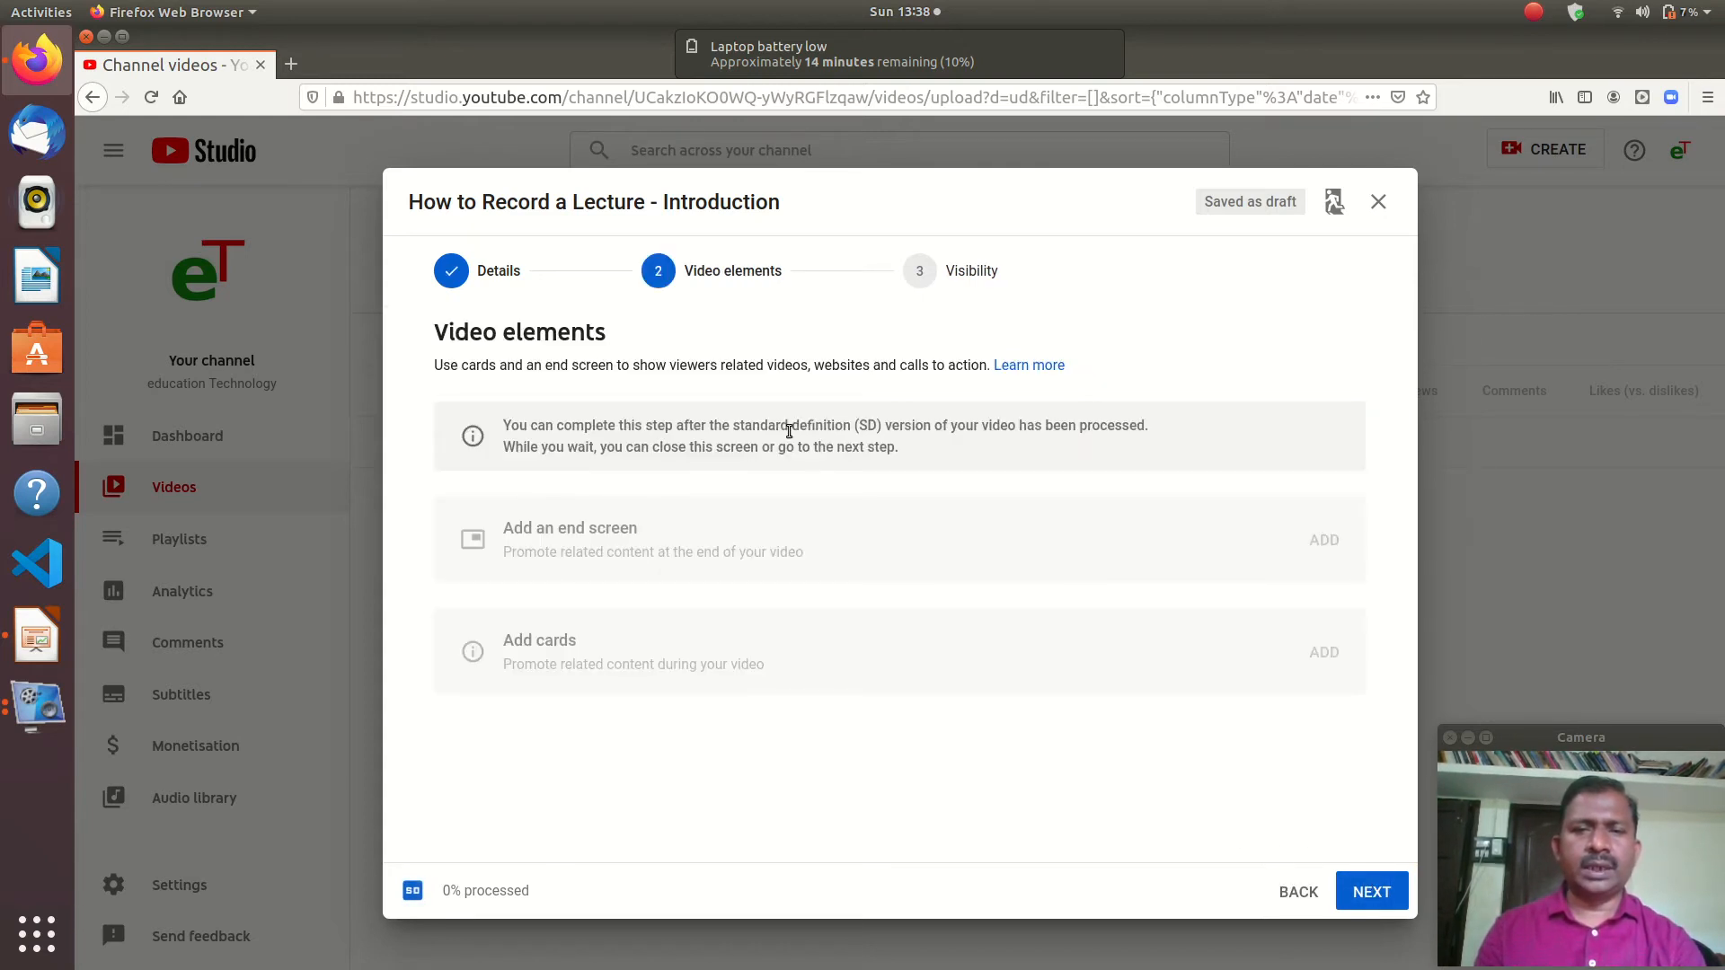
# Skip the video elements, publish the video with Public visibility, and dismiss the processing notice
pyautogui.click(1381, 892)
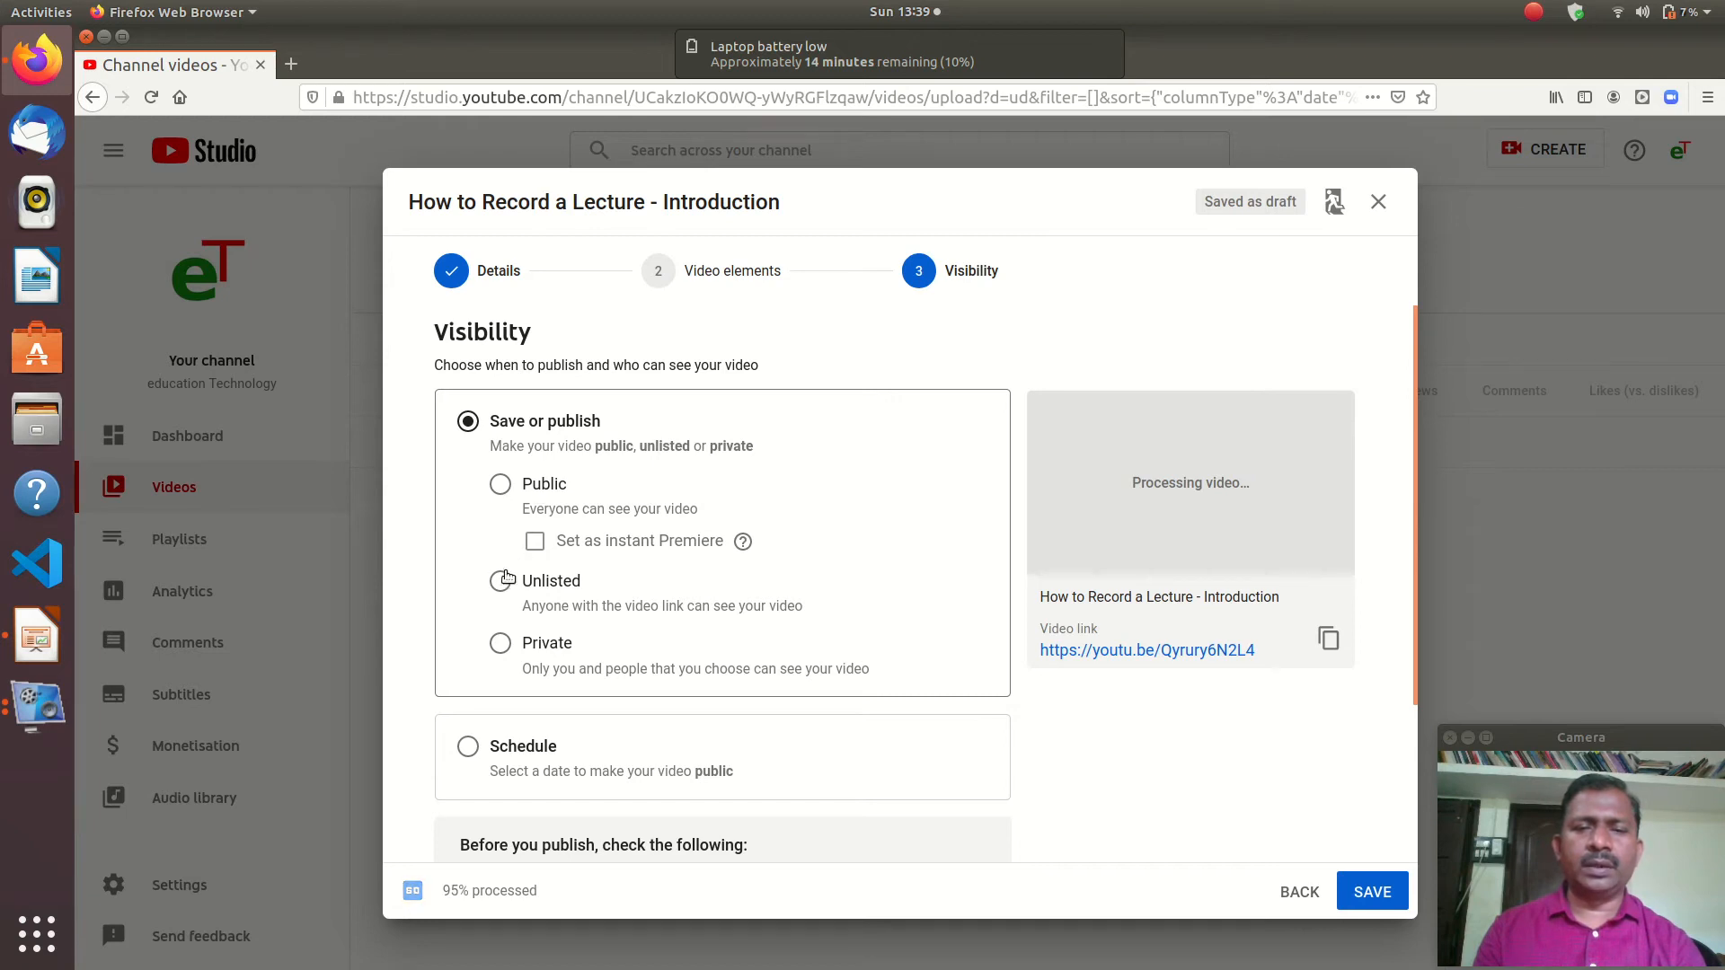
pyautogui.click(501, 485)
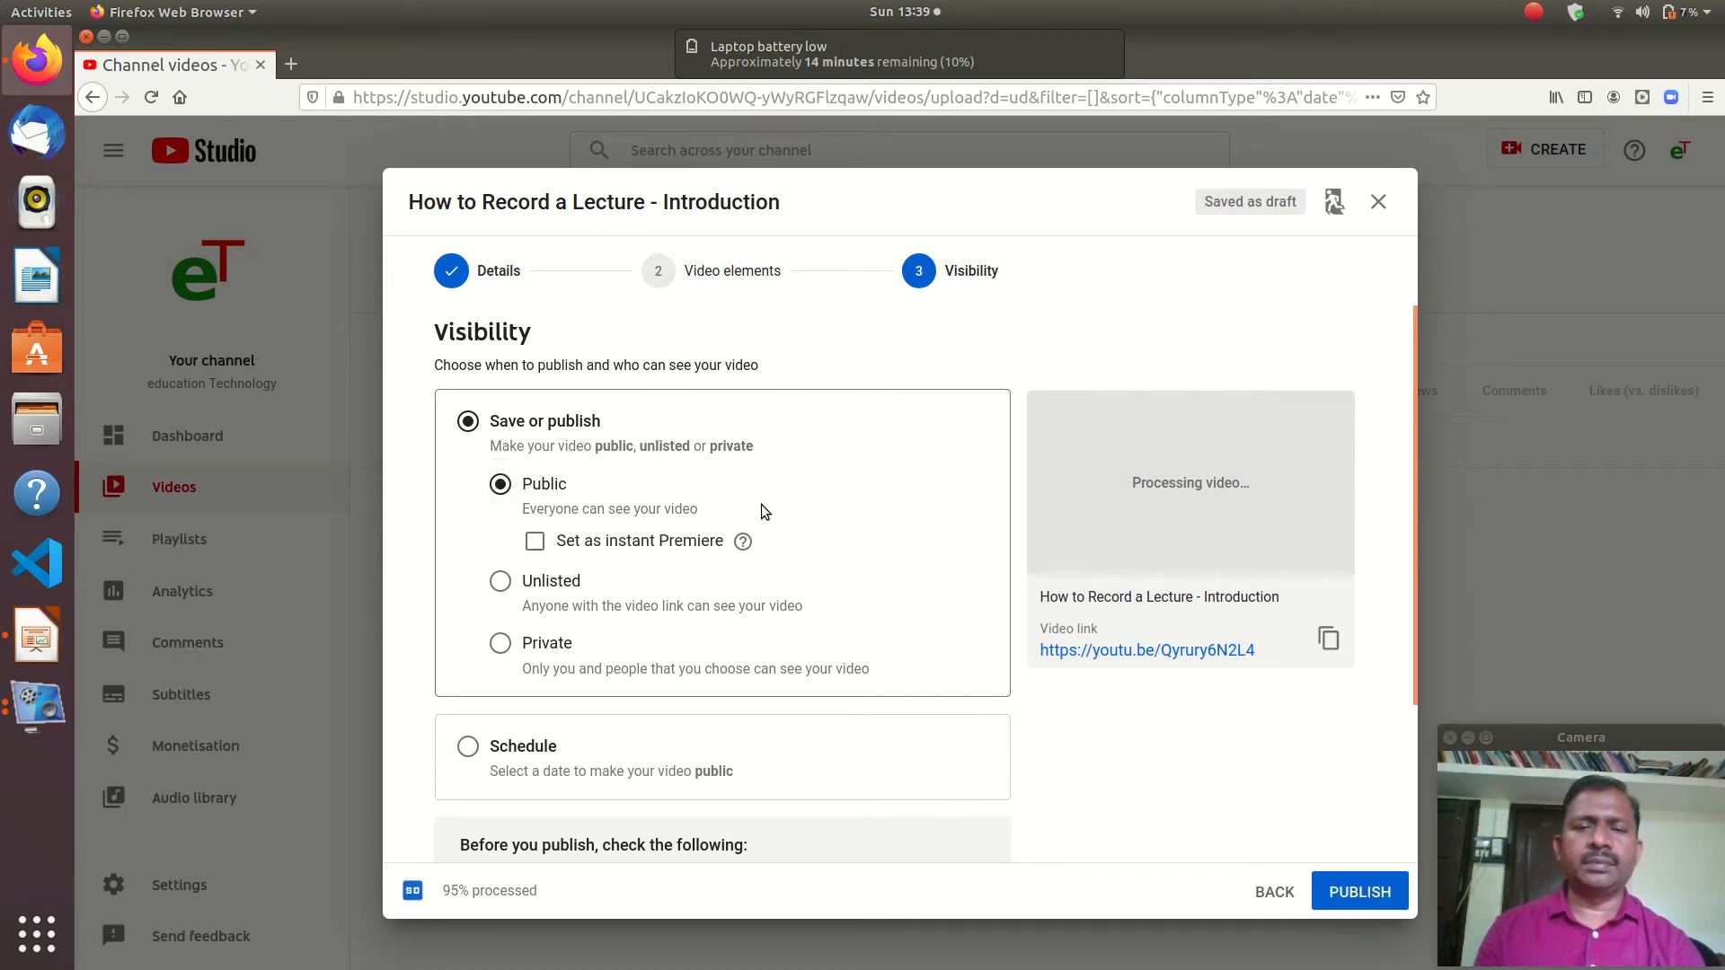
pyautogui.click(1359, 890)
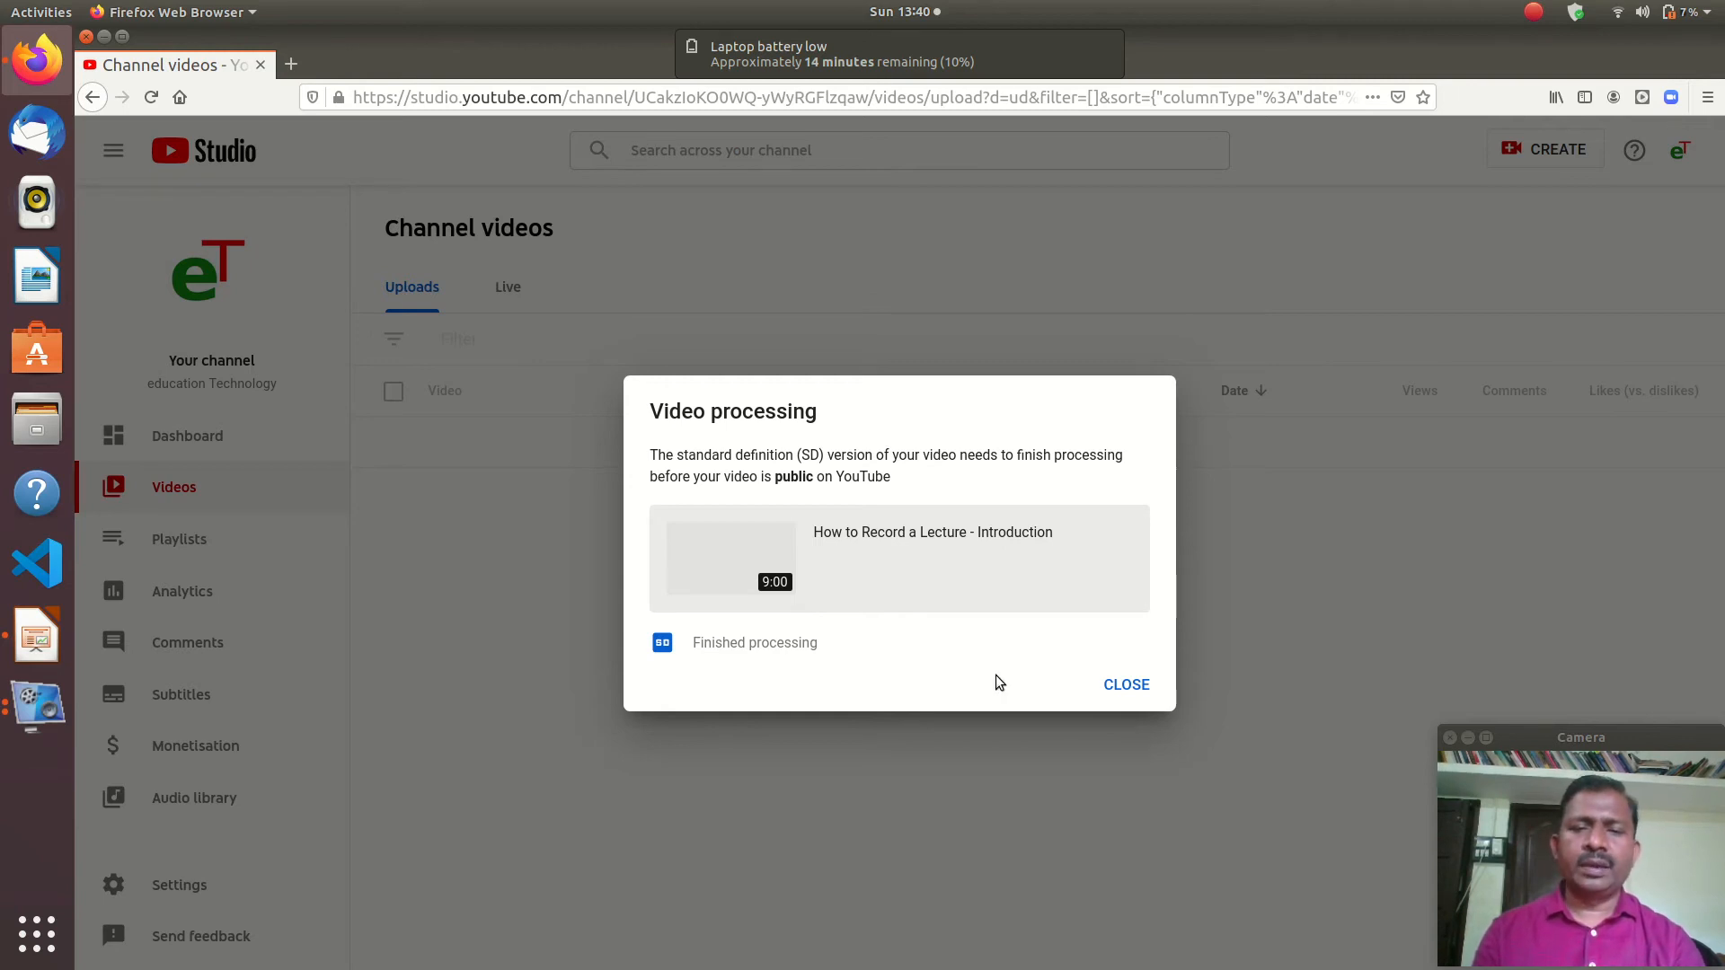
pyautogui.click(1113, 687)
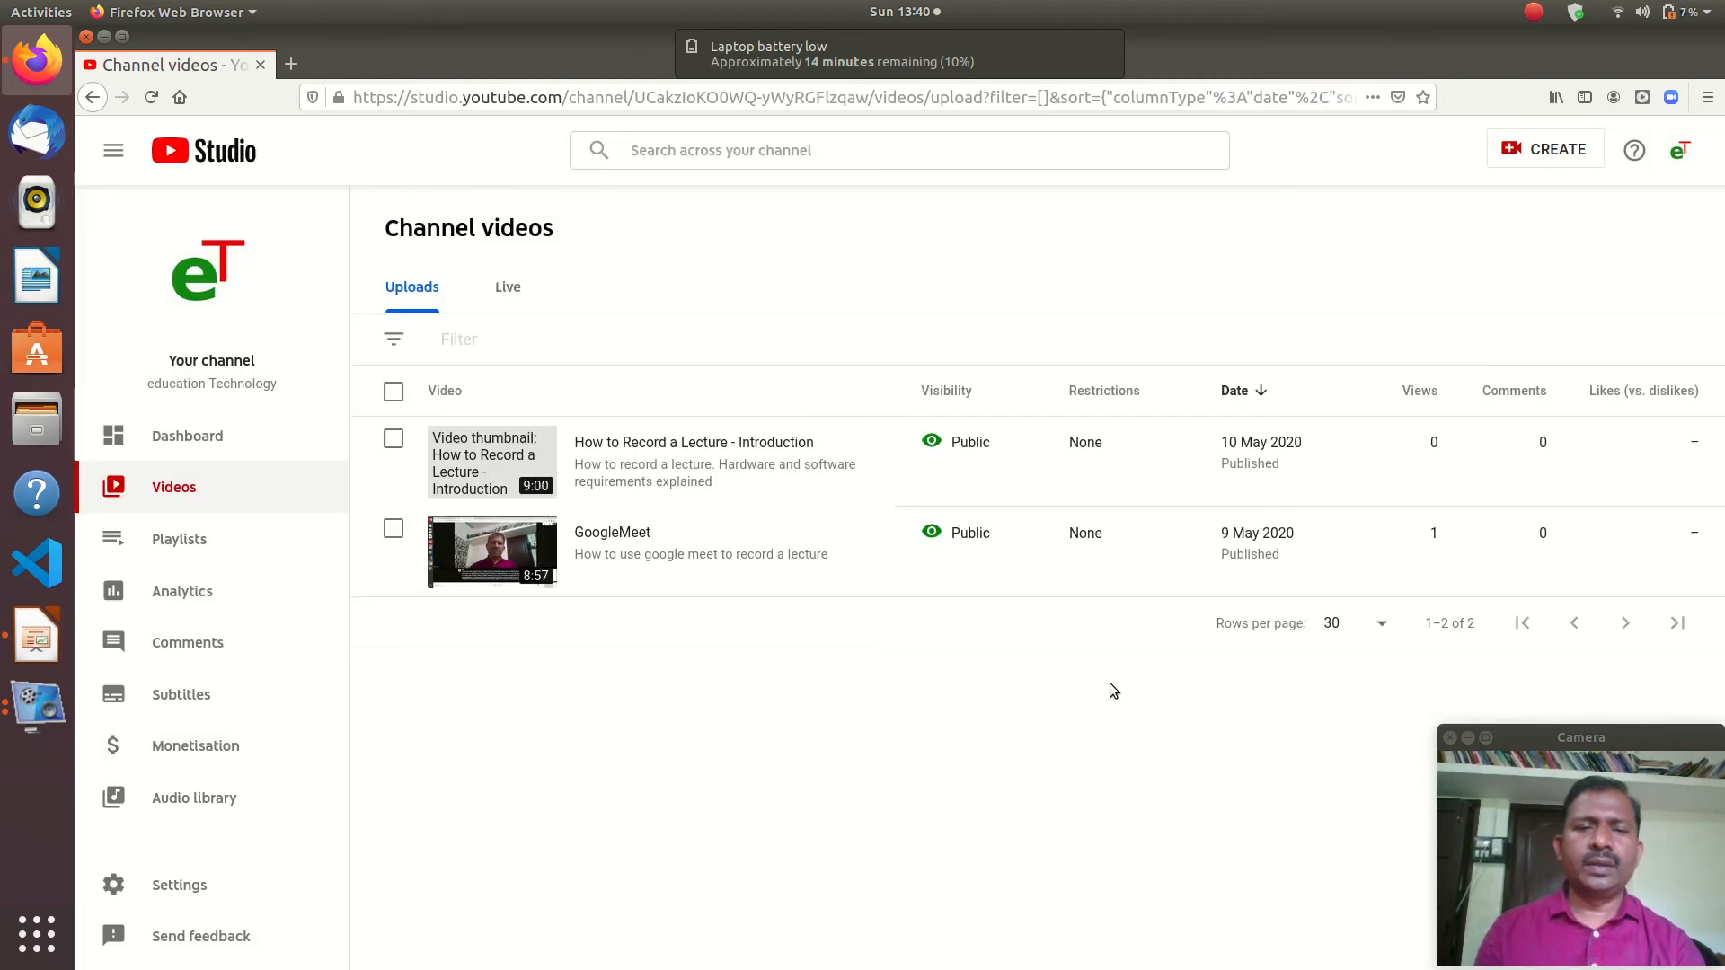
# Copy the shareable link of the "How to Record a Lecture - Introduction" video from the channel's uploads list
pyautogui.moveTo(733, 438)
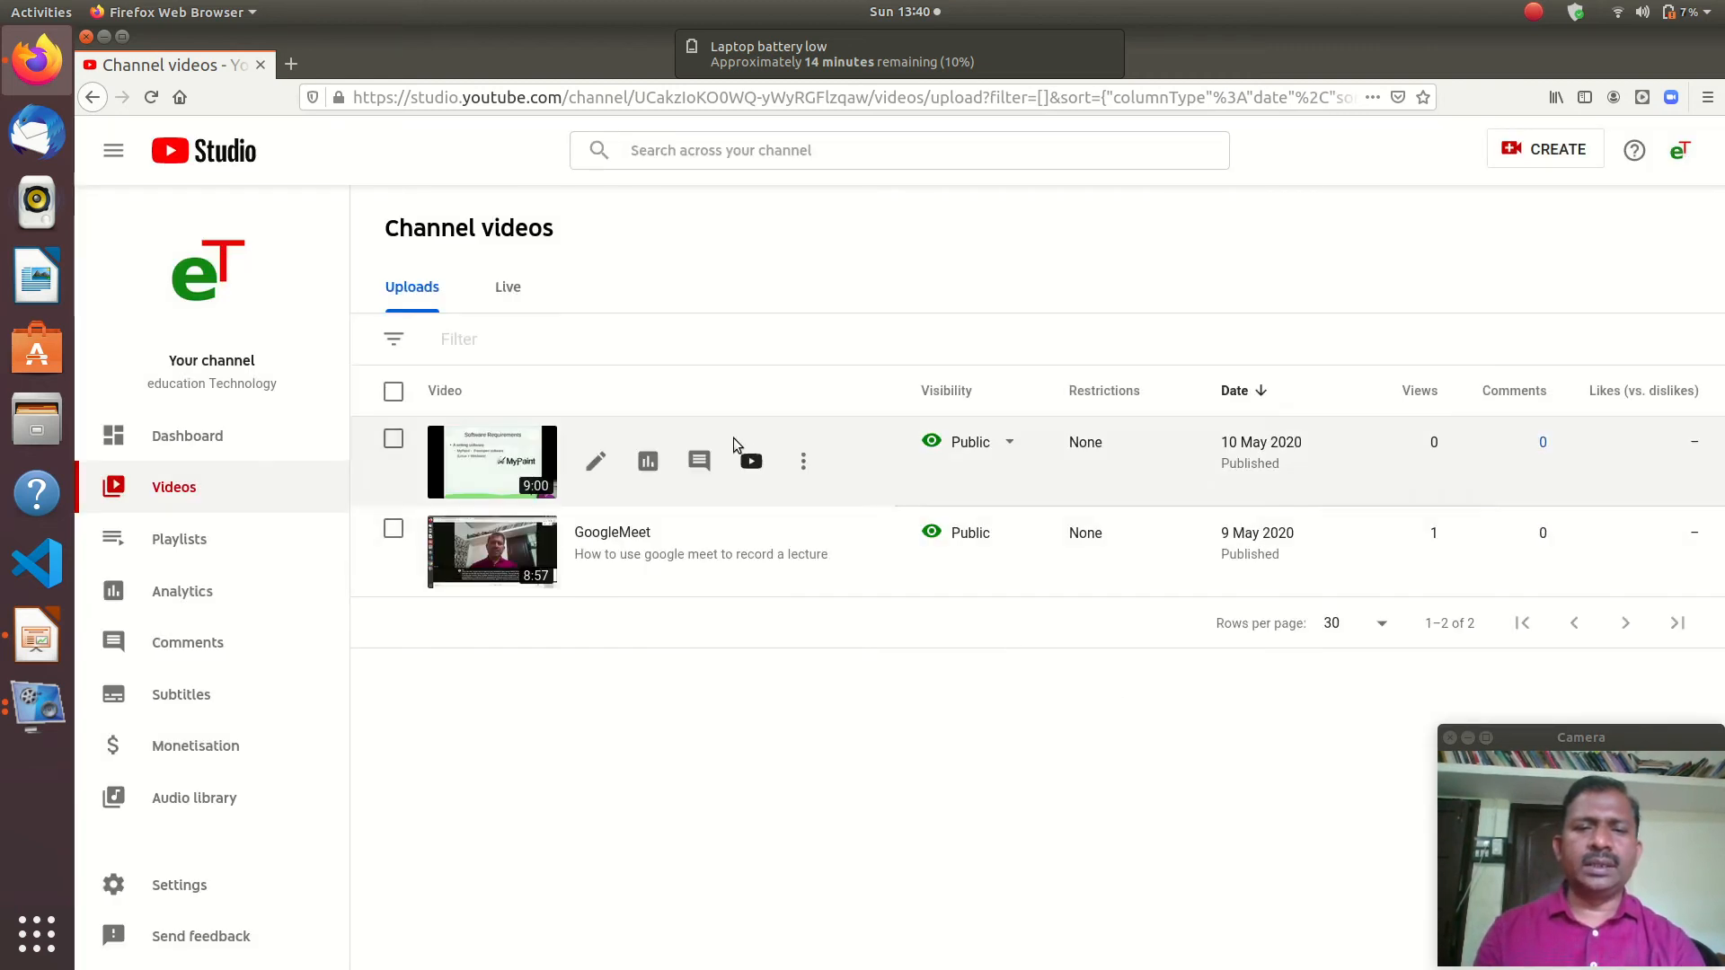
pyautogui.click(803, 461)
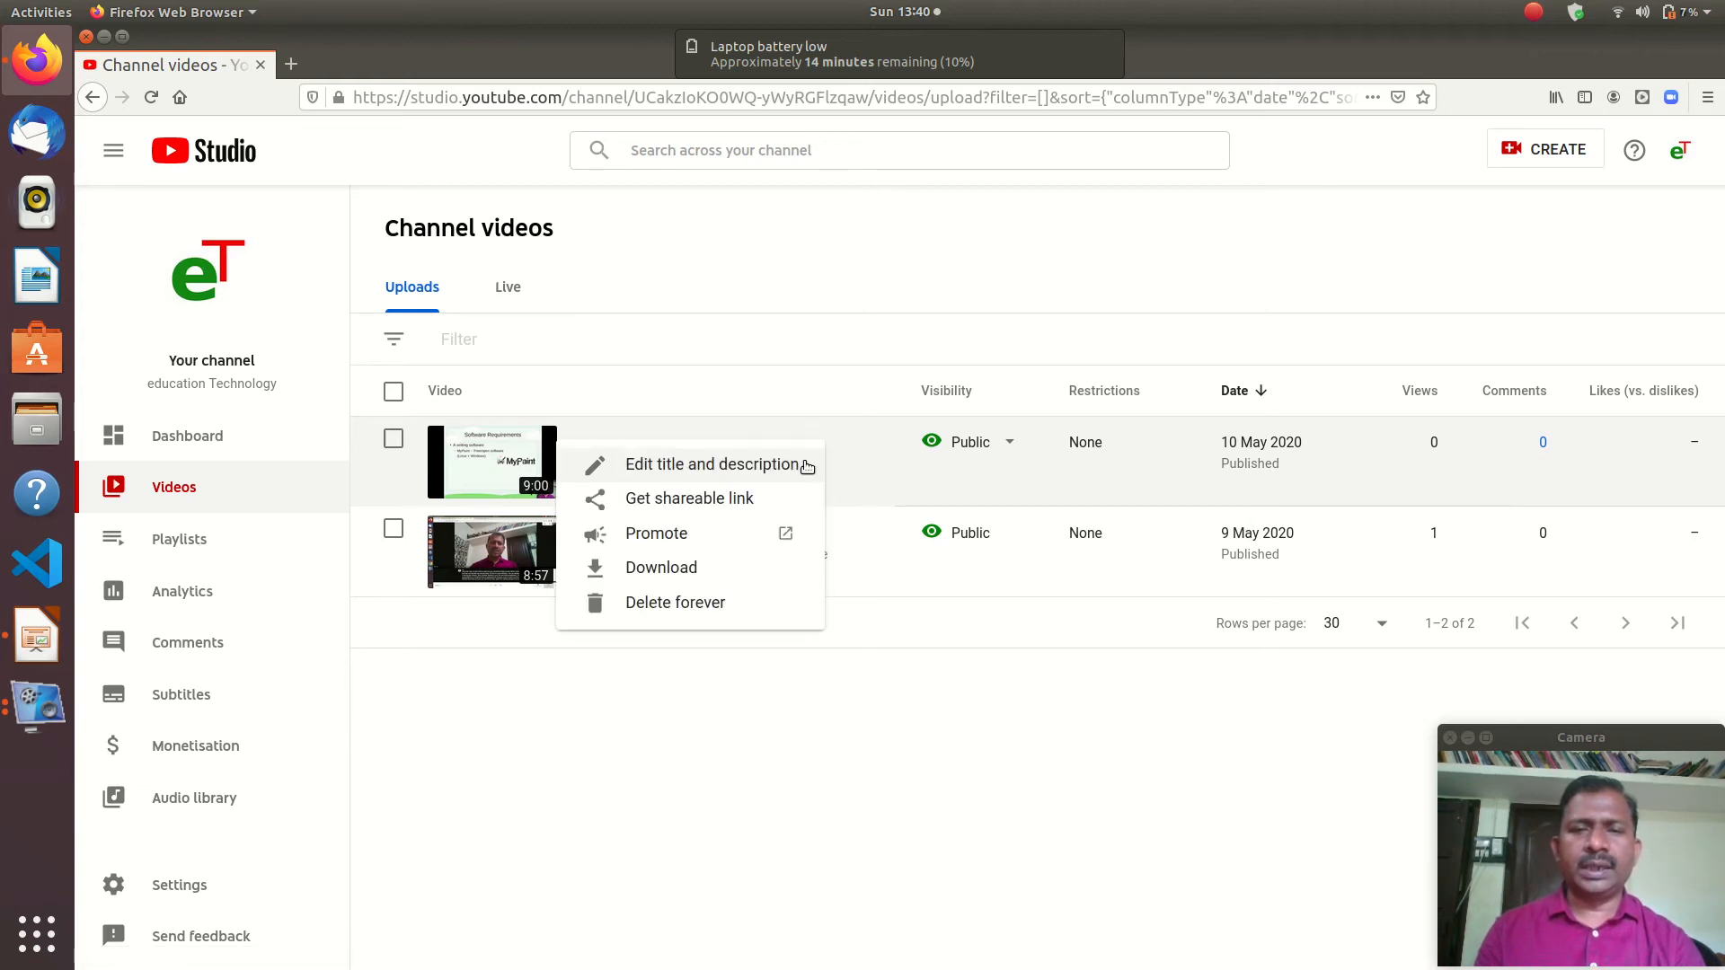
pyautogui.click(748, 500)
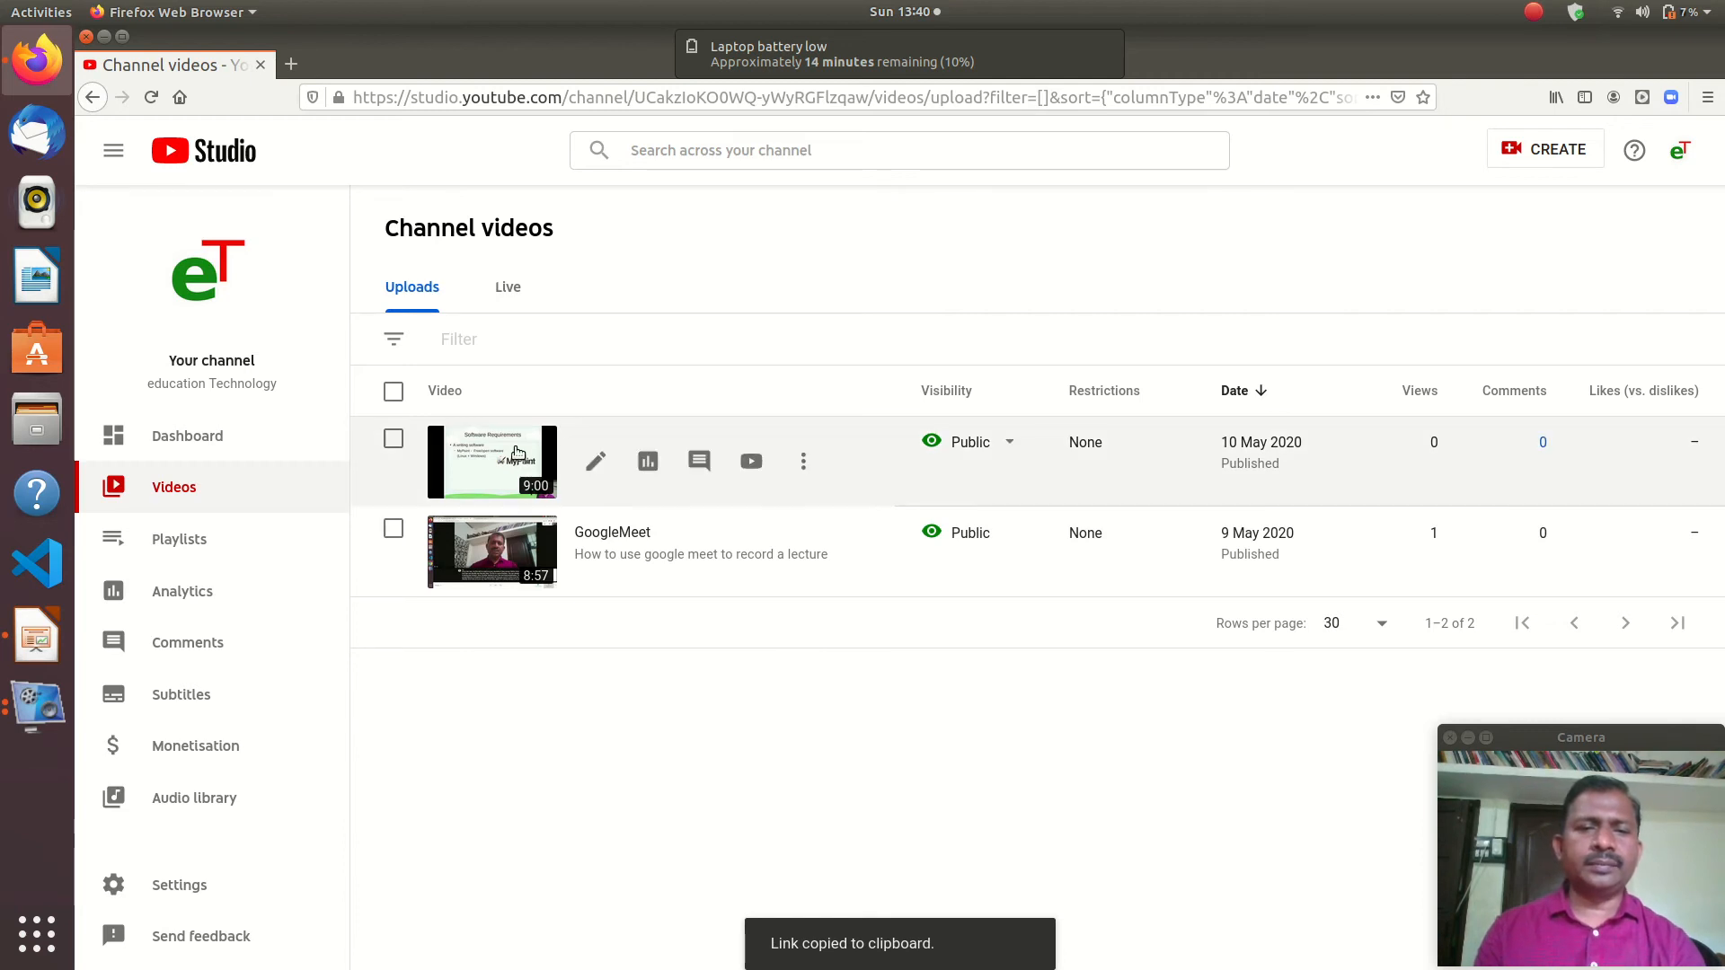
# Open the lecture introduction video in the video editor and play its opening seconds, then pause playback
pyautogui.click(489, 467)
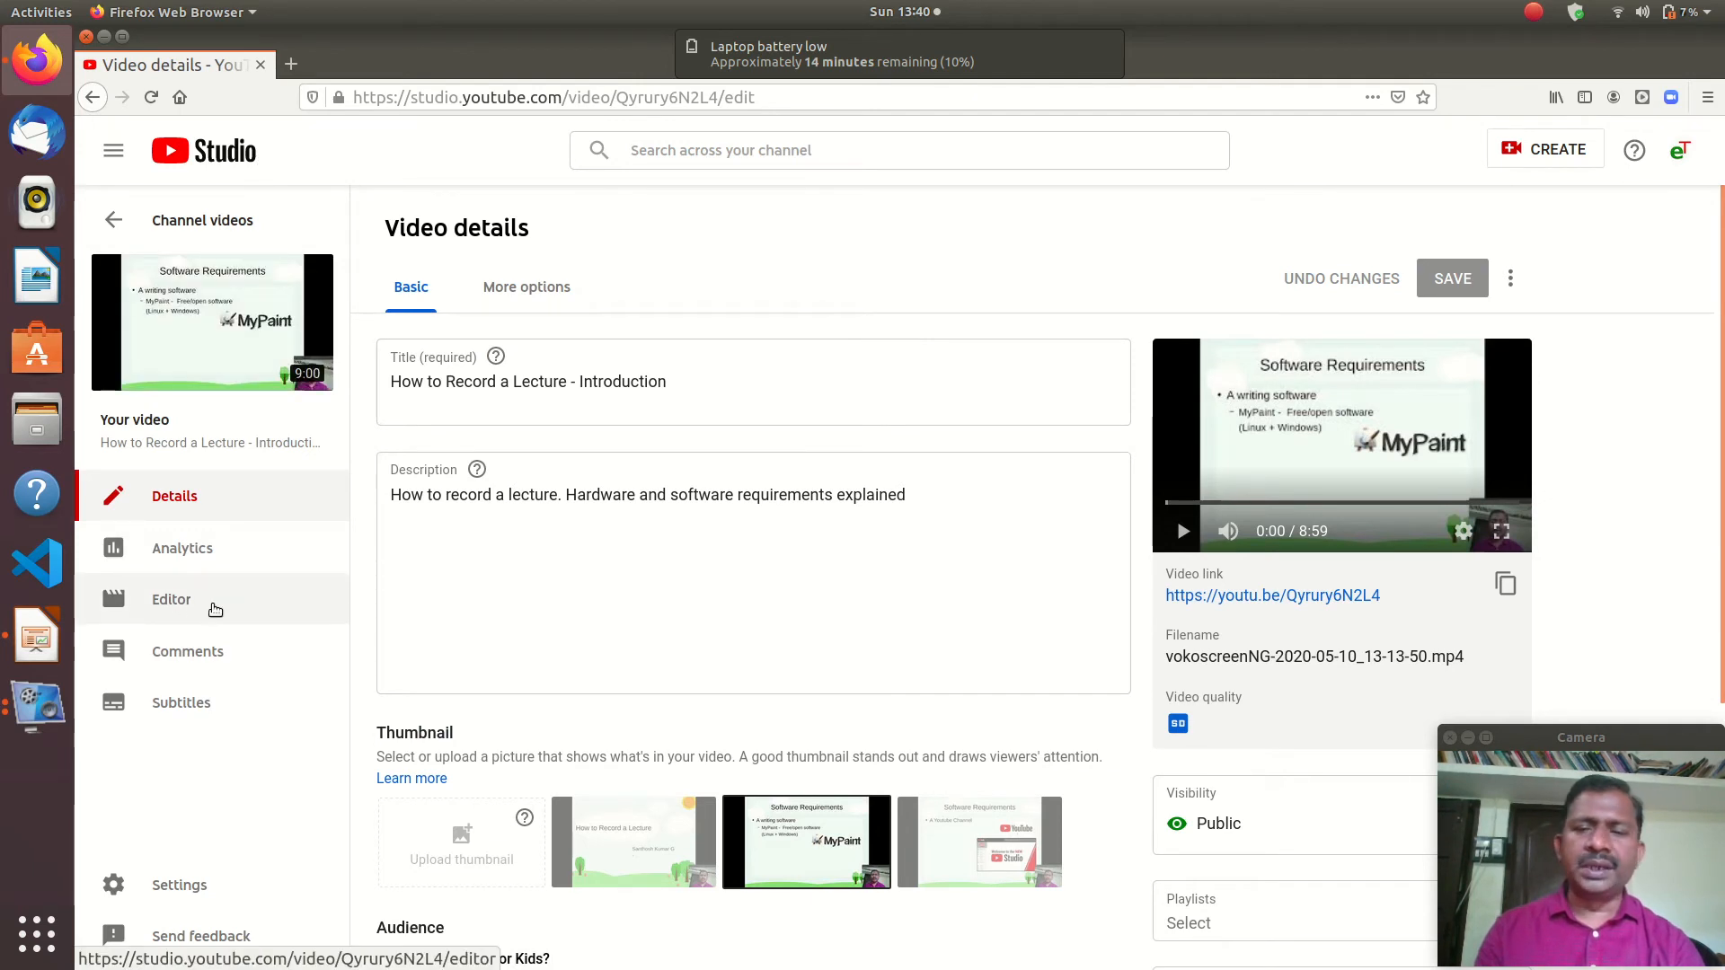
pyautogui.click(214, 610)
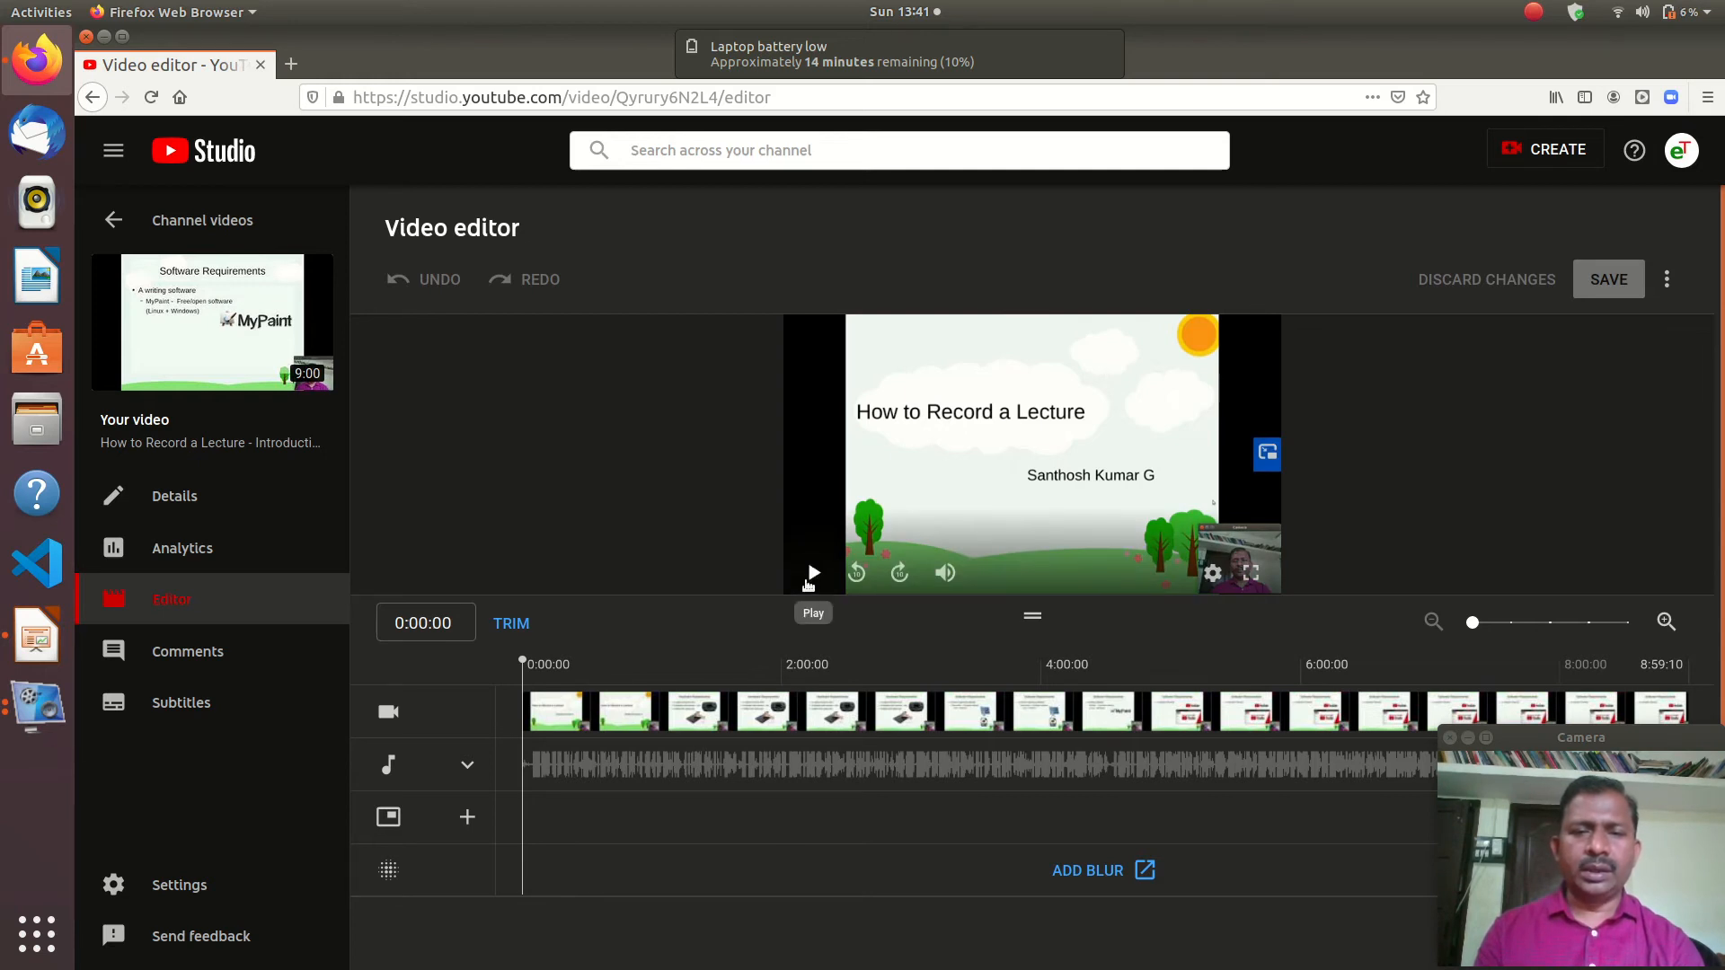
pyautogui.click(814, 574)
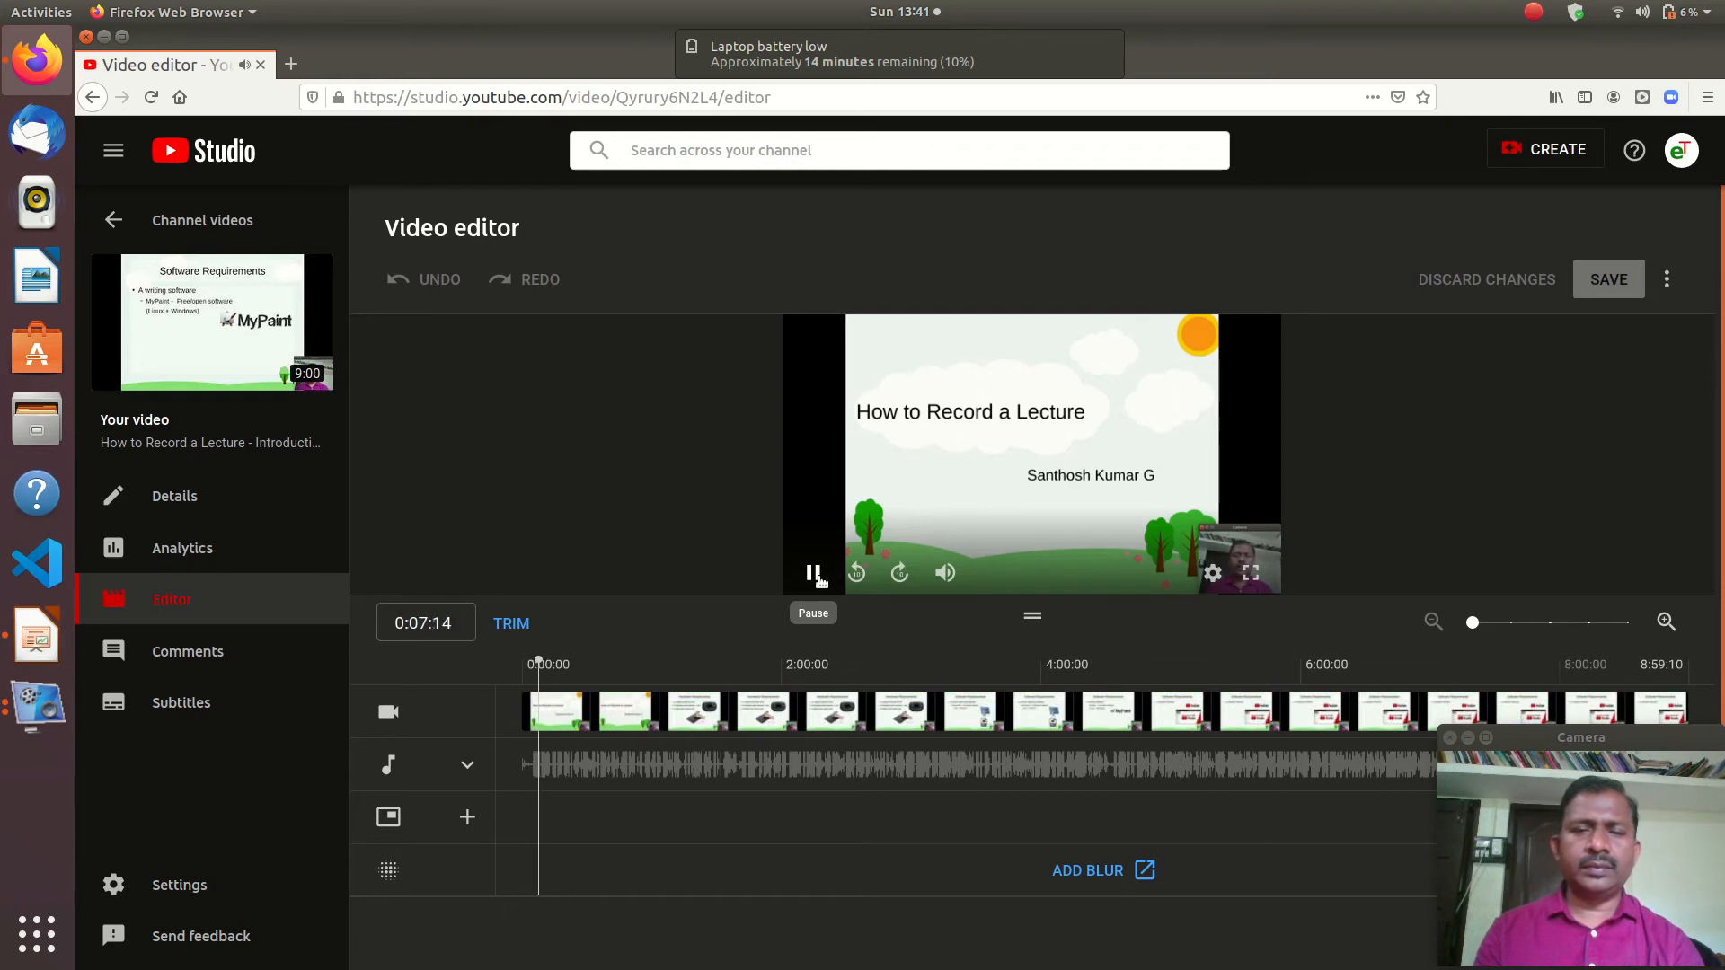
pyautogui.click(815, 575)
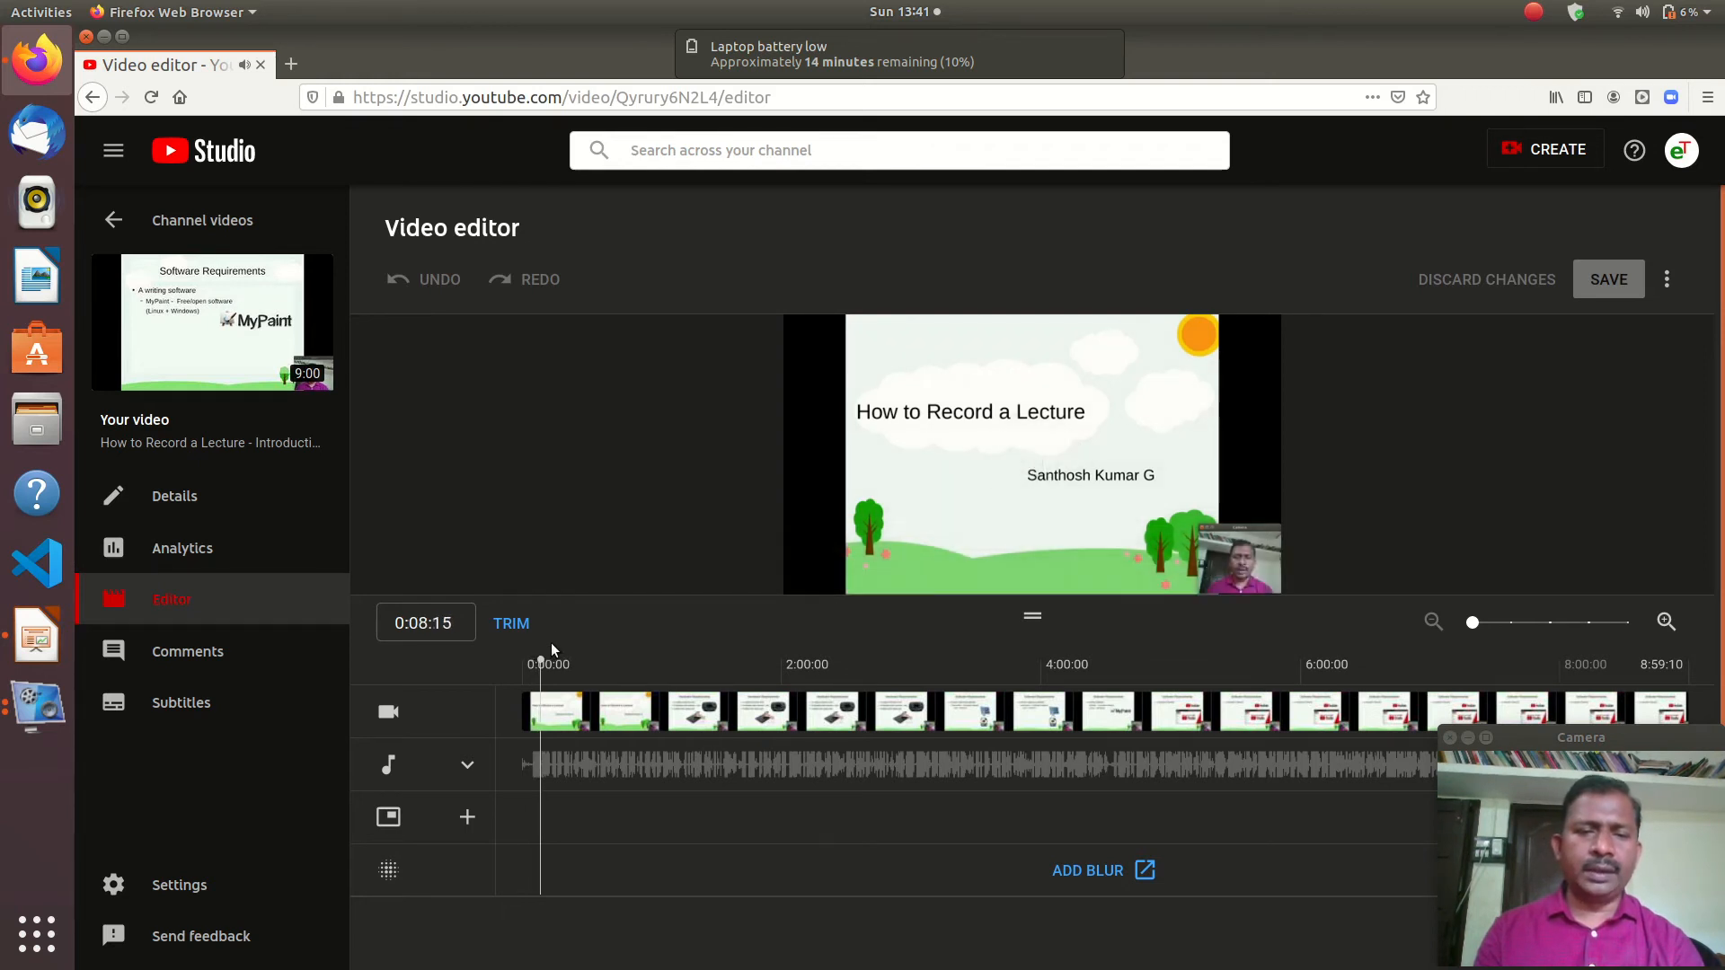
# Return the playhead to 0:00:00, start trimming the video, and try to move the trim's start to about 0:02:24
pyautogui.moveTo(538, 670); pyautogui.dragTo(514, 669)
pyautogui.moveTo(859, 577)
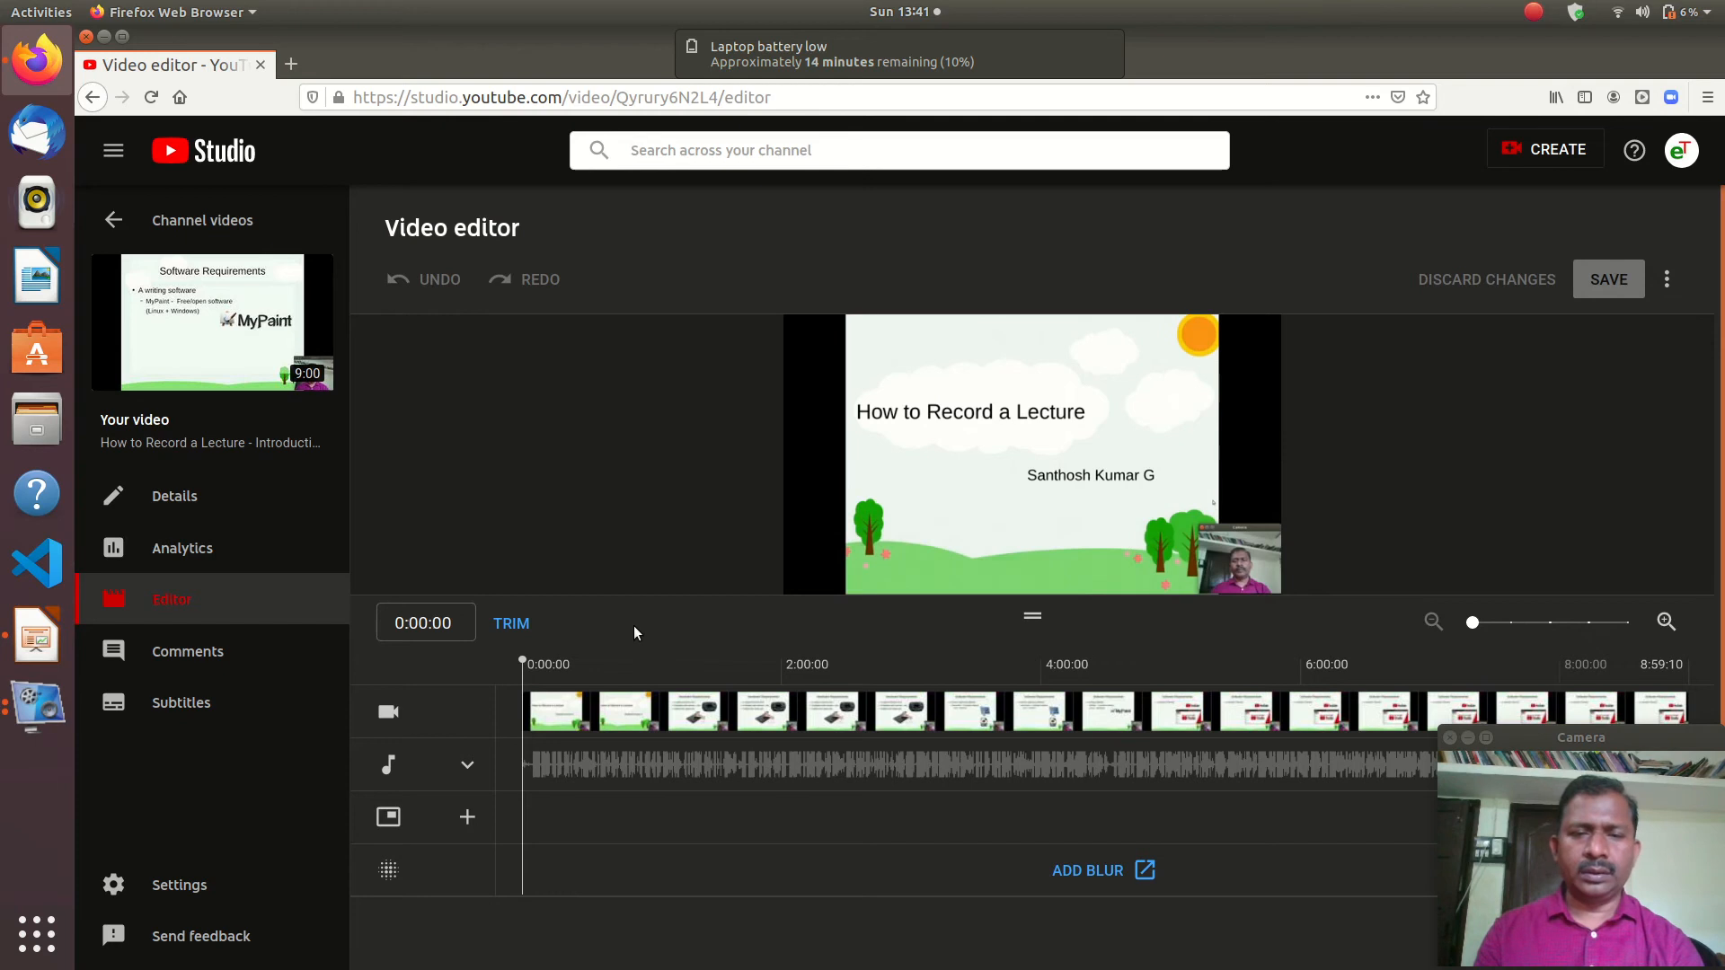
pyautogui.click(509, 626)
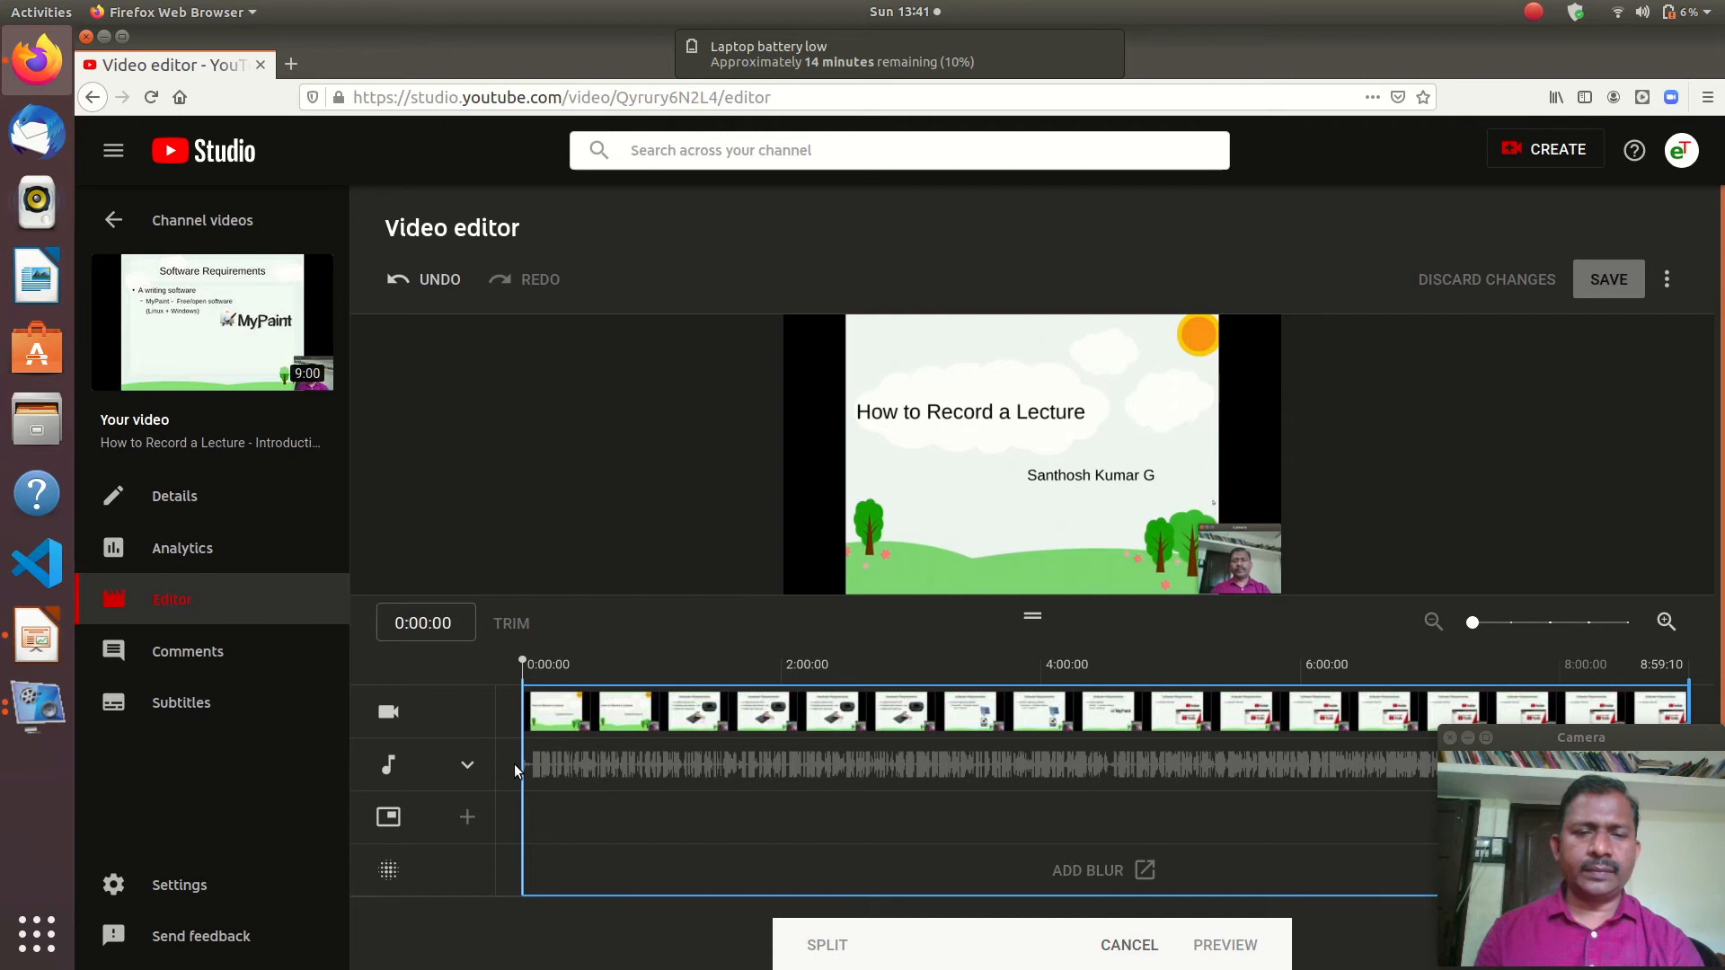
pyautogui.moveTo(521, 771); pyautogui.dragTo(528, 771)
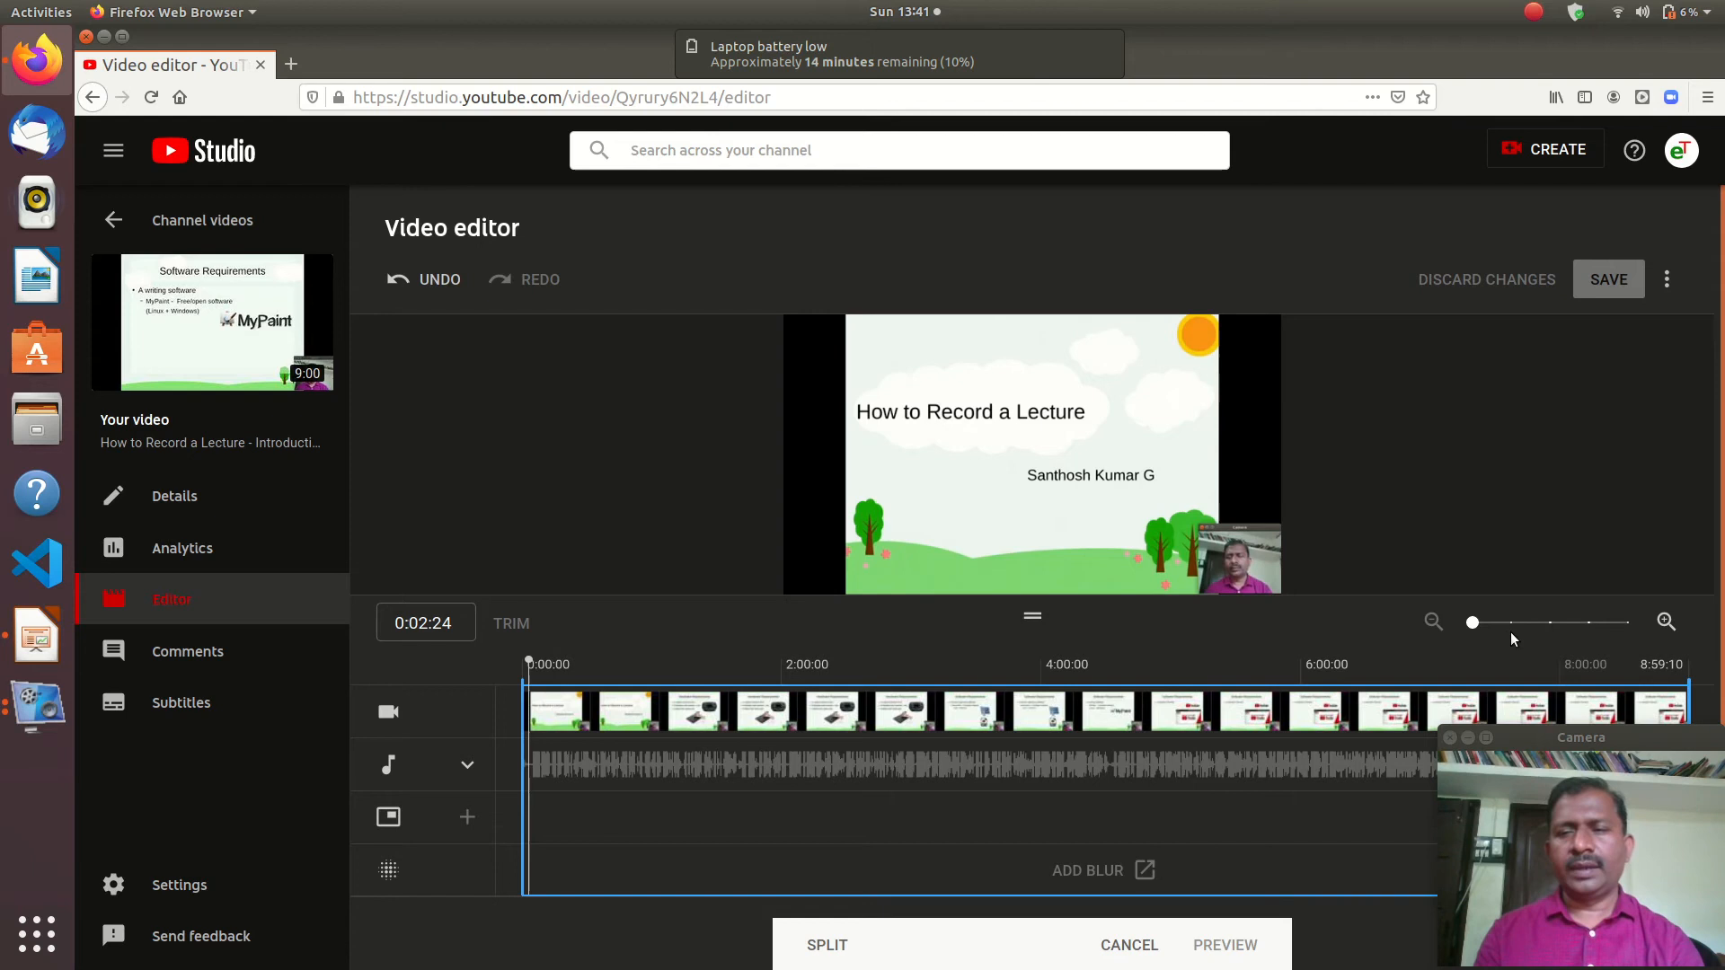
# Play the closing seconds from about 8:46:11 and trim the video's end to 8:53:10
pyautogui.click(1661, 679)
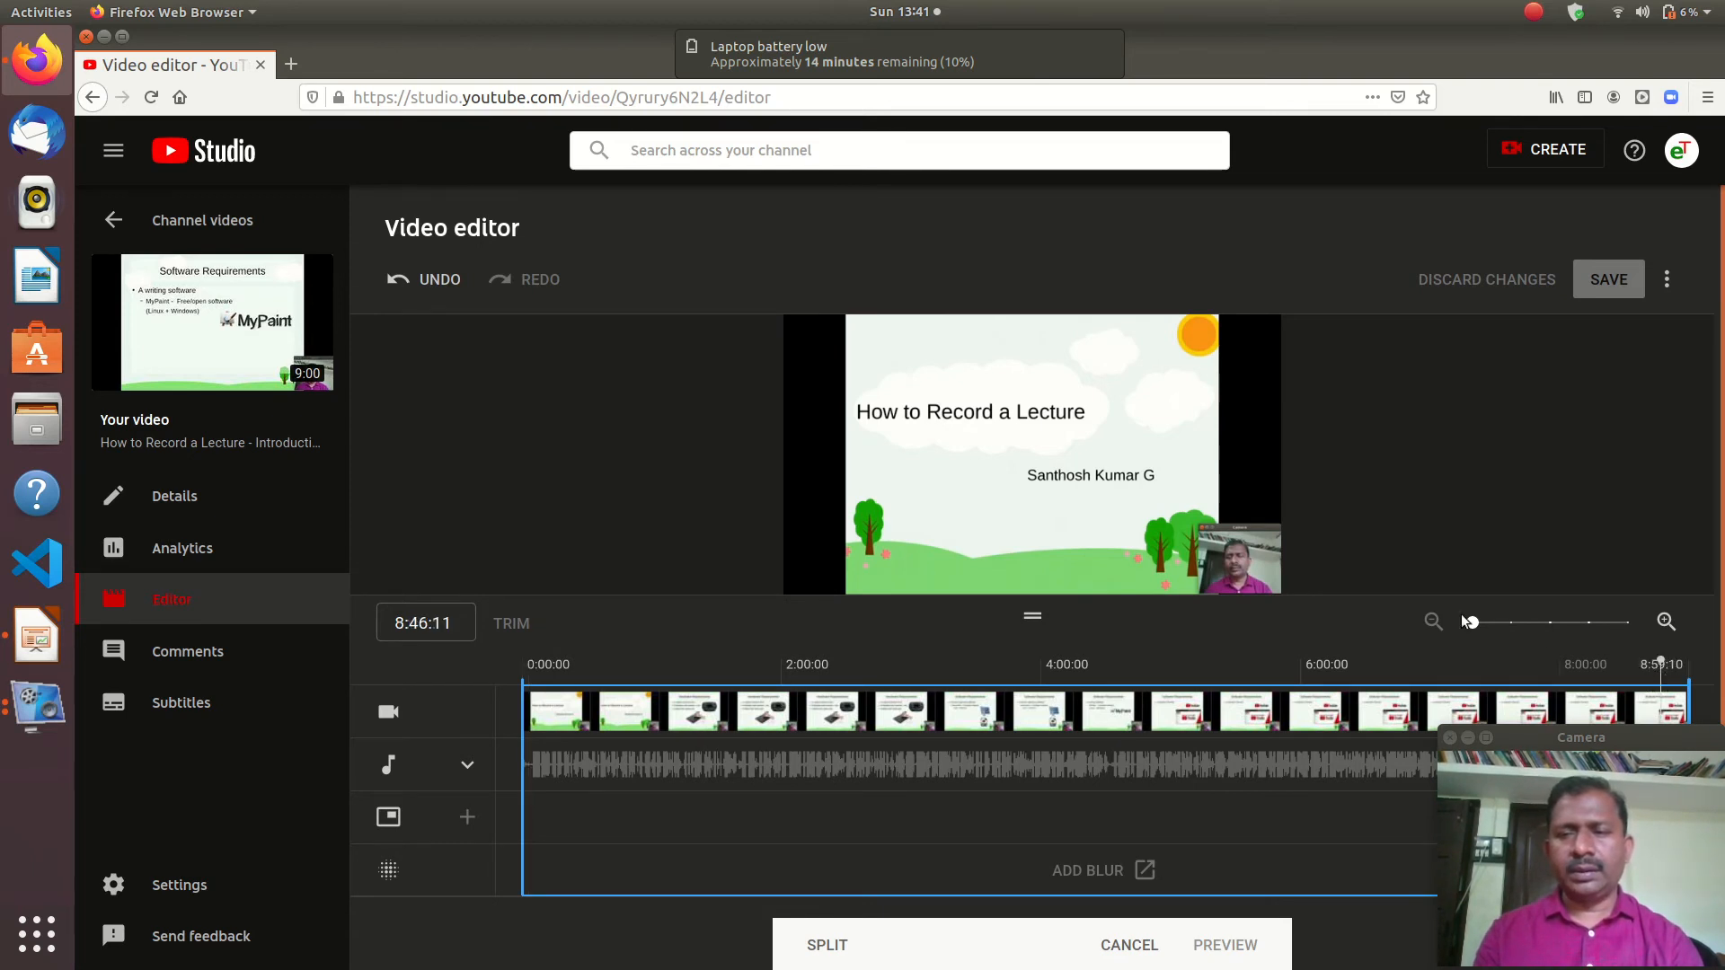
pyautogui.click(813, 573)
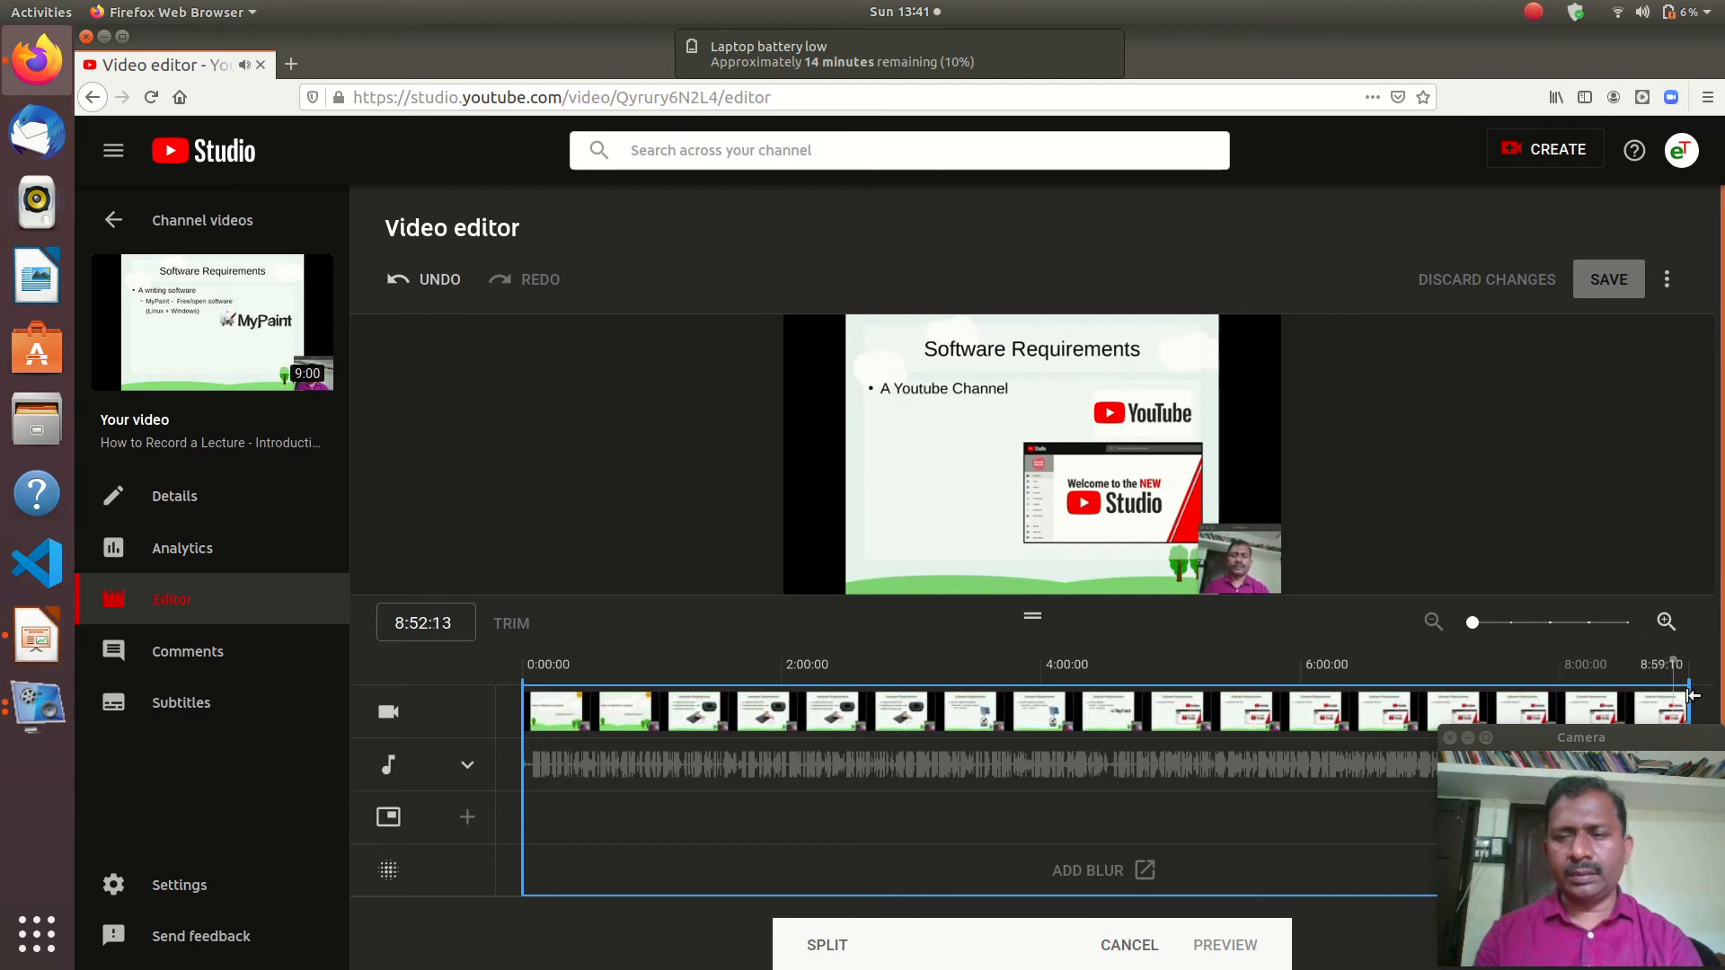
pyautogui.moveTo(1685, 699); pyautogui.dragTo(1681, 704)
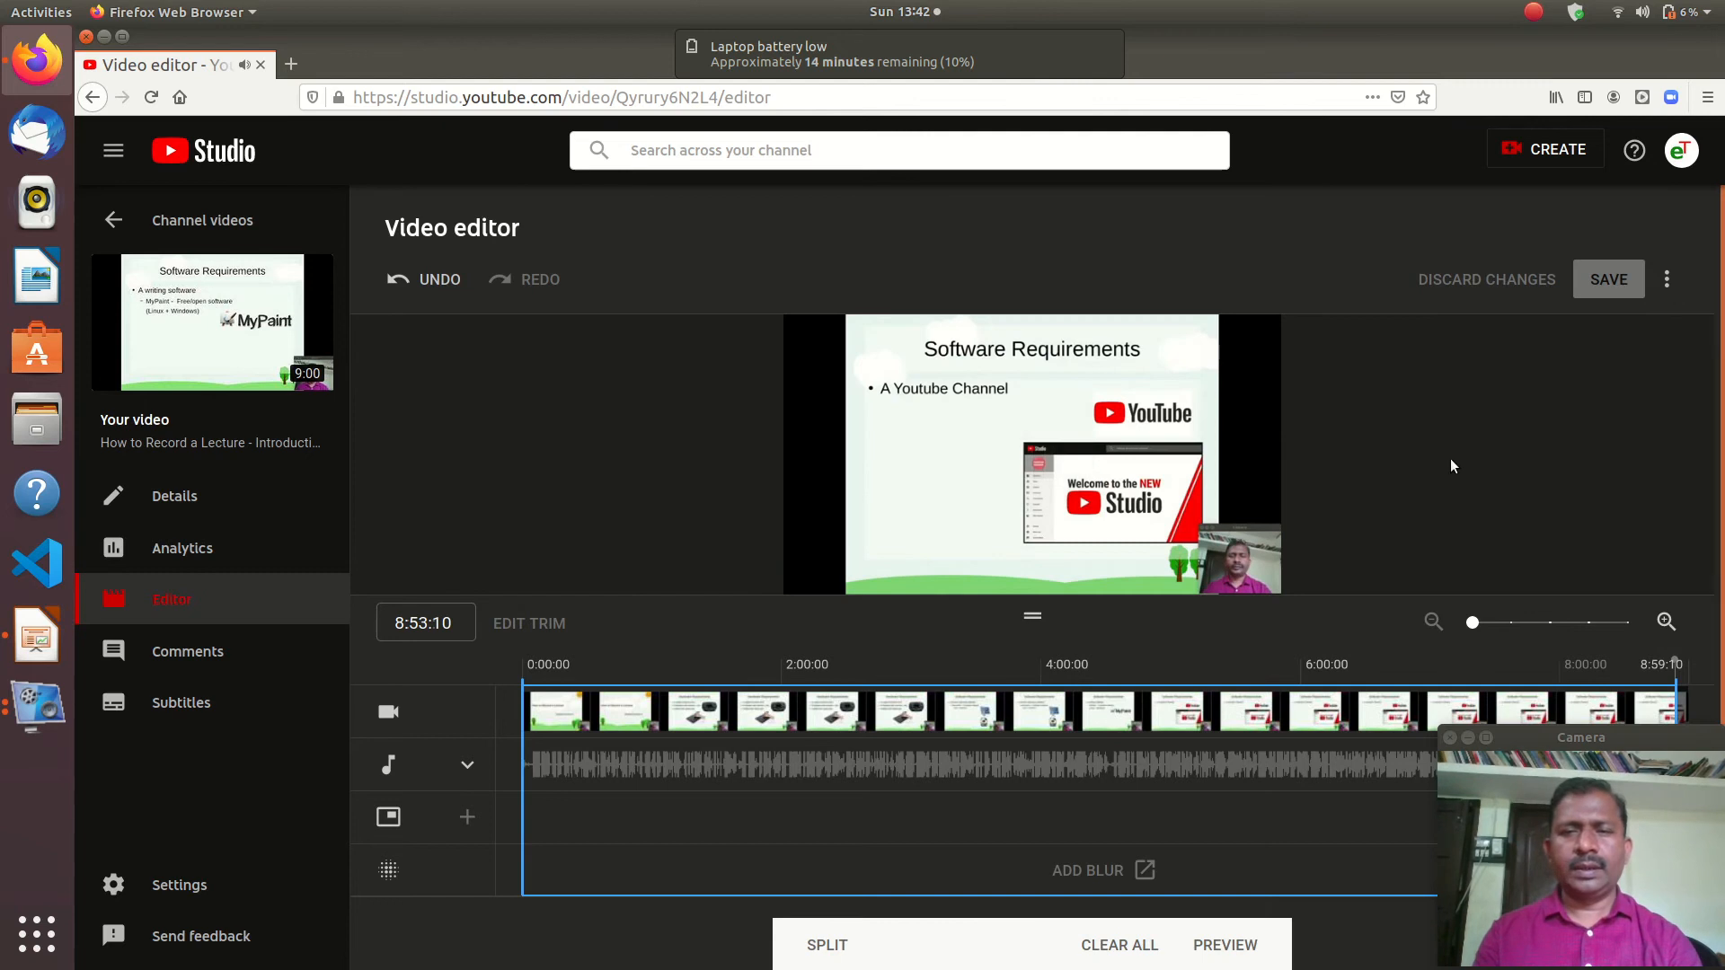
# Play back the ending of the trimmed video to check the cut and switch the trim to preview
pyautogui.moveTo(822, 563)
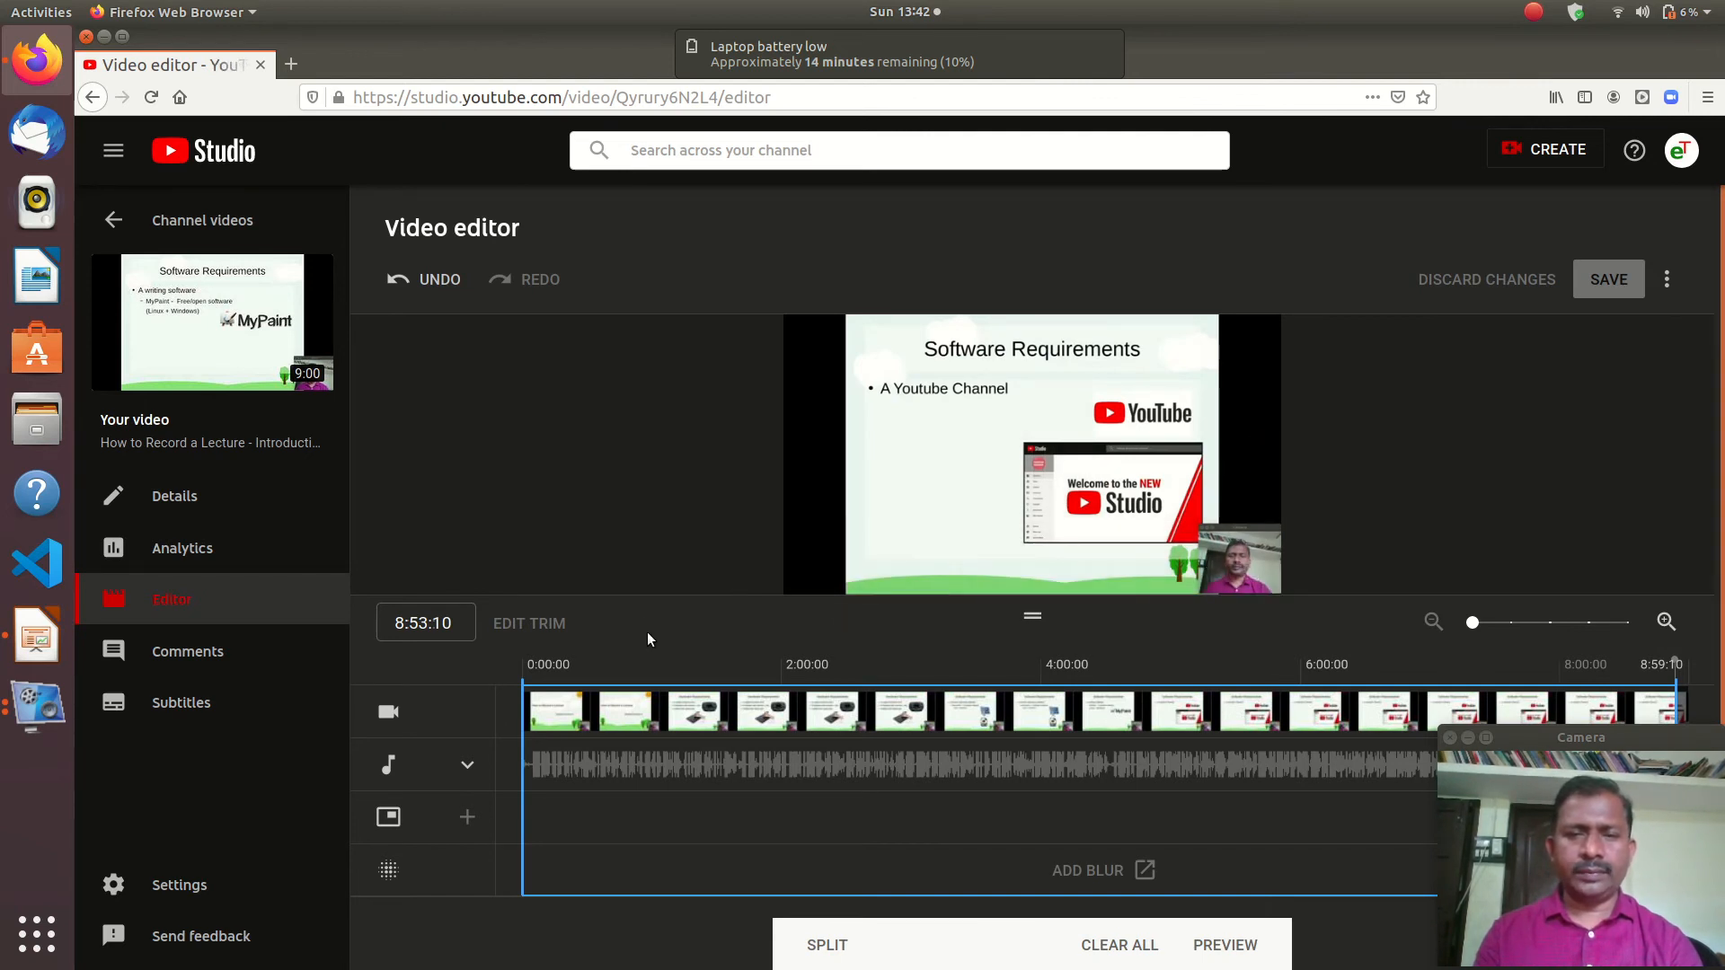
pyautogui.click(1612, 665)
pyautogui.moveTo(1057, 507)
pyautogui.click(814, 575)
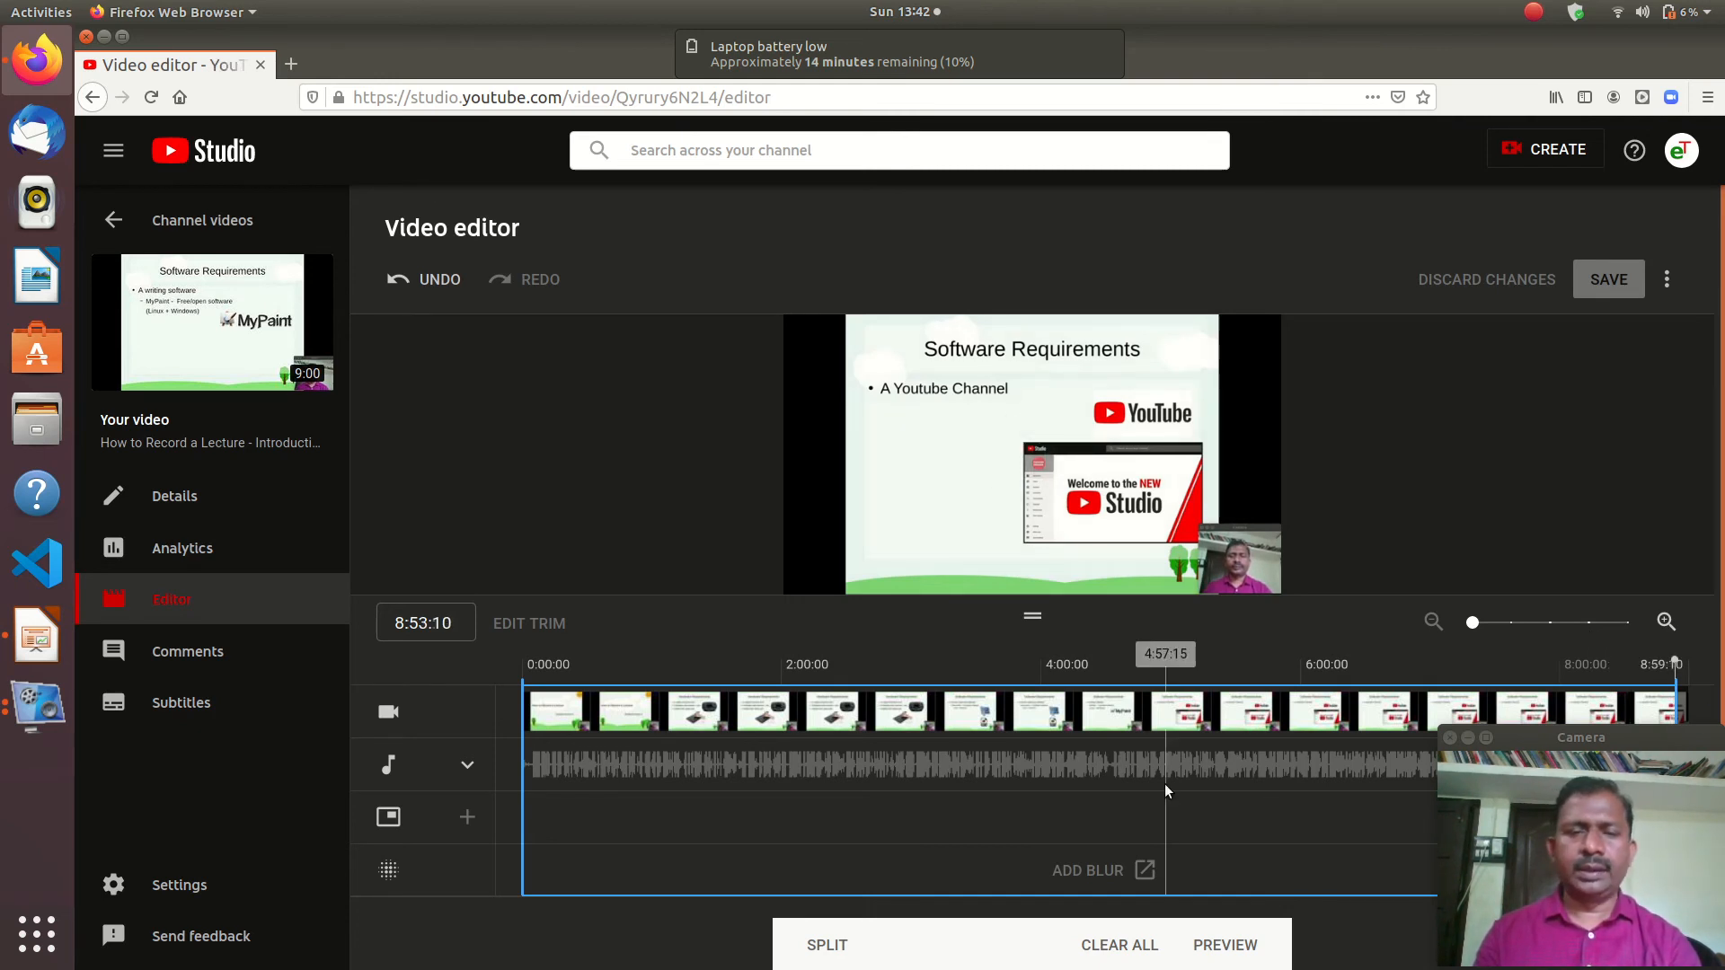
pyautogui.click(1230, 947)
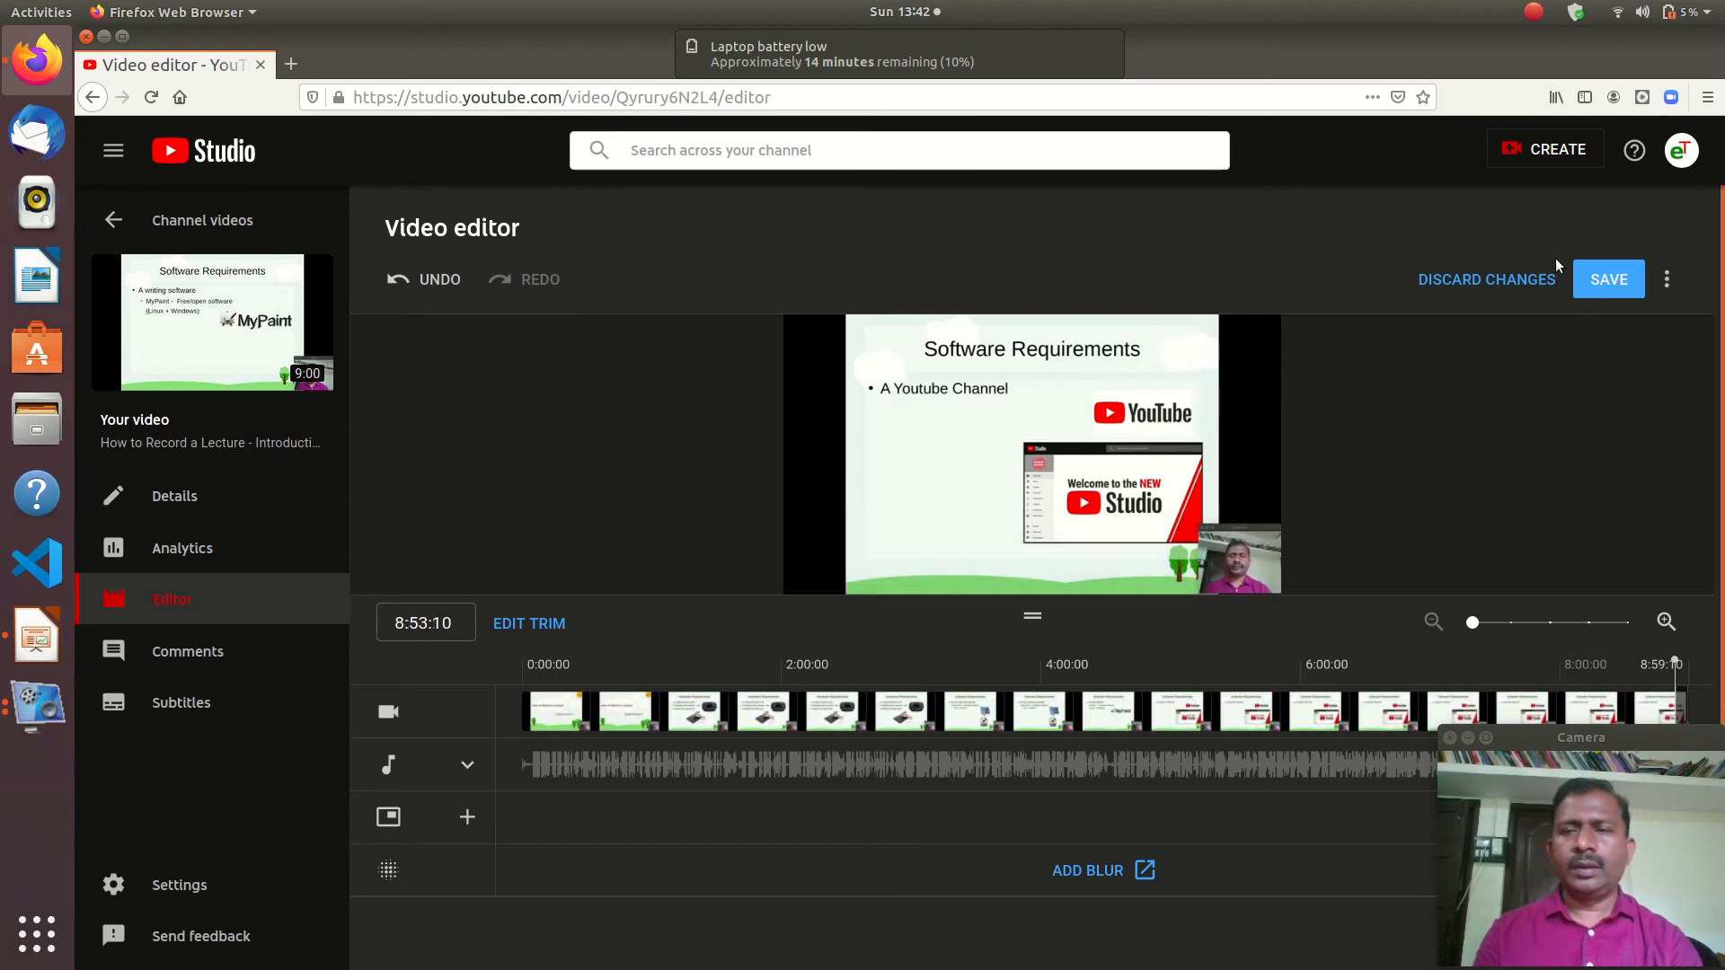
# Save the trim to the existing video, confirm the changes, and return to the channel's videos list
pyautogui.click(1611, 284)
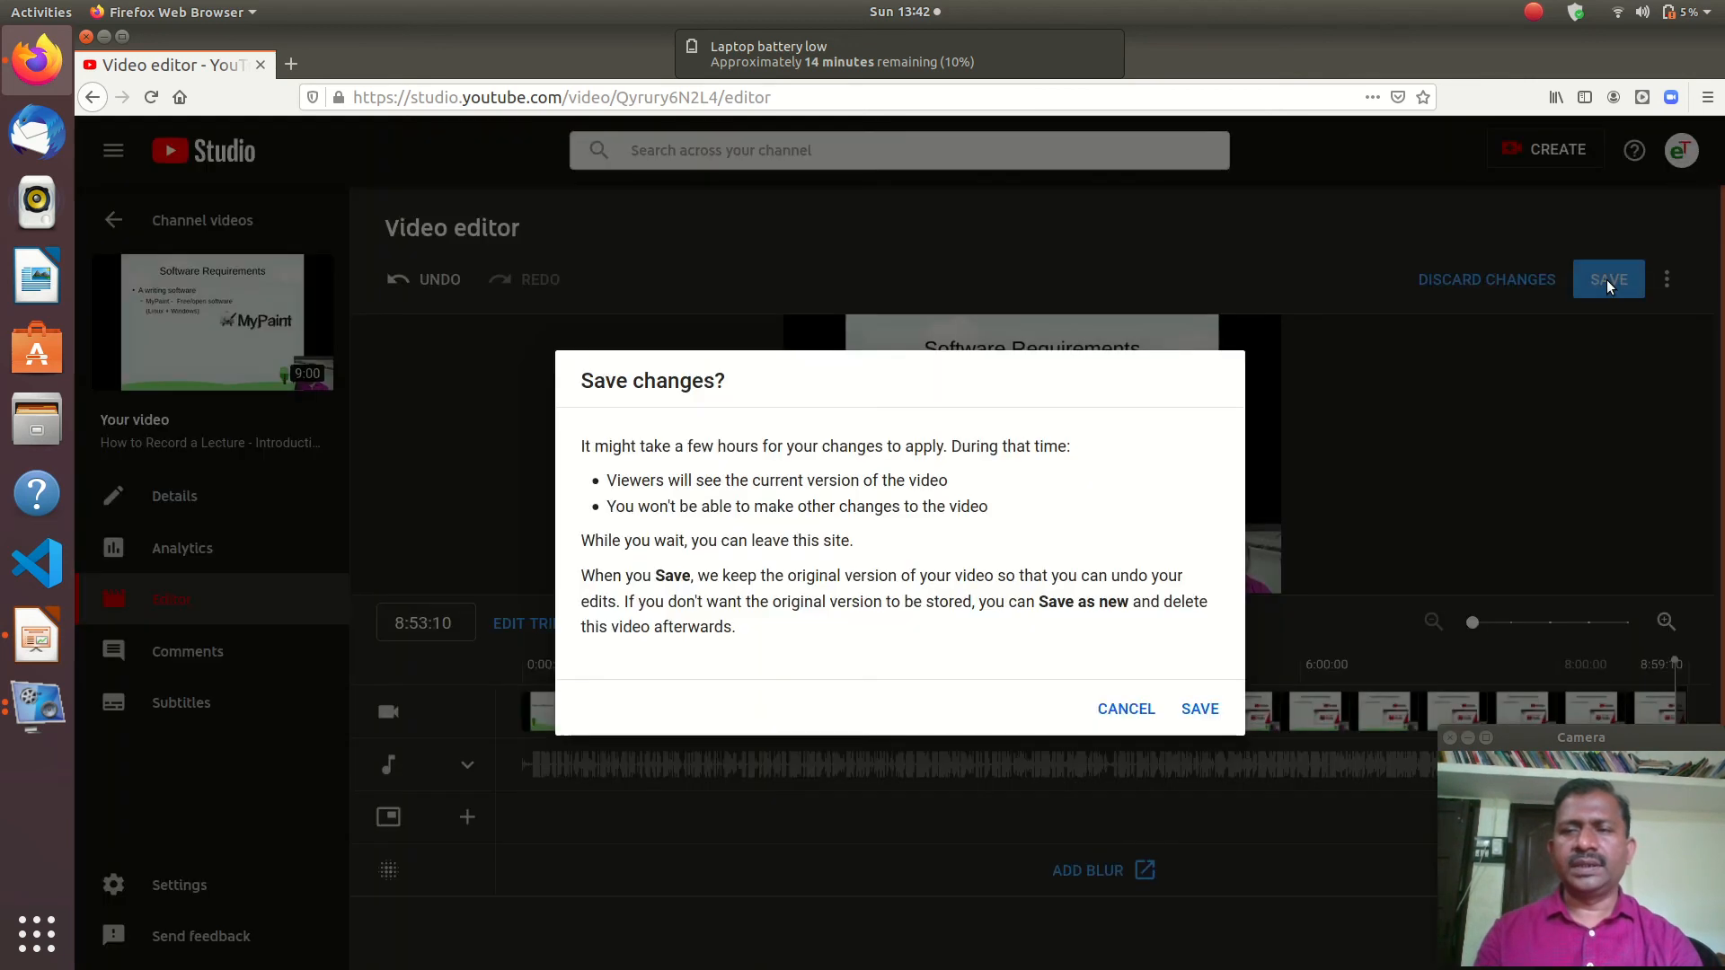
pyautogui.click(1201, 710)
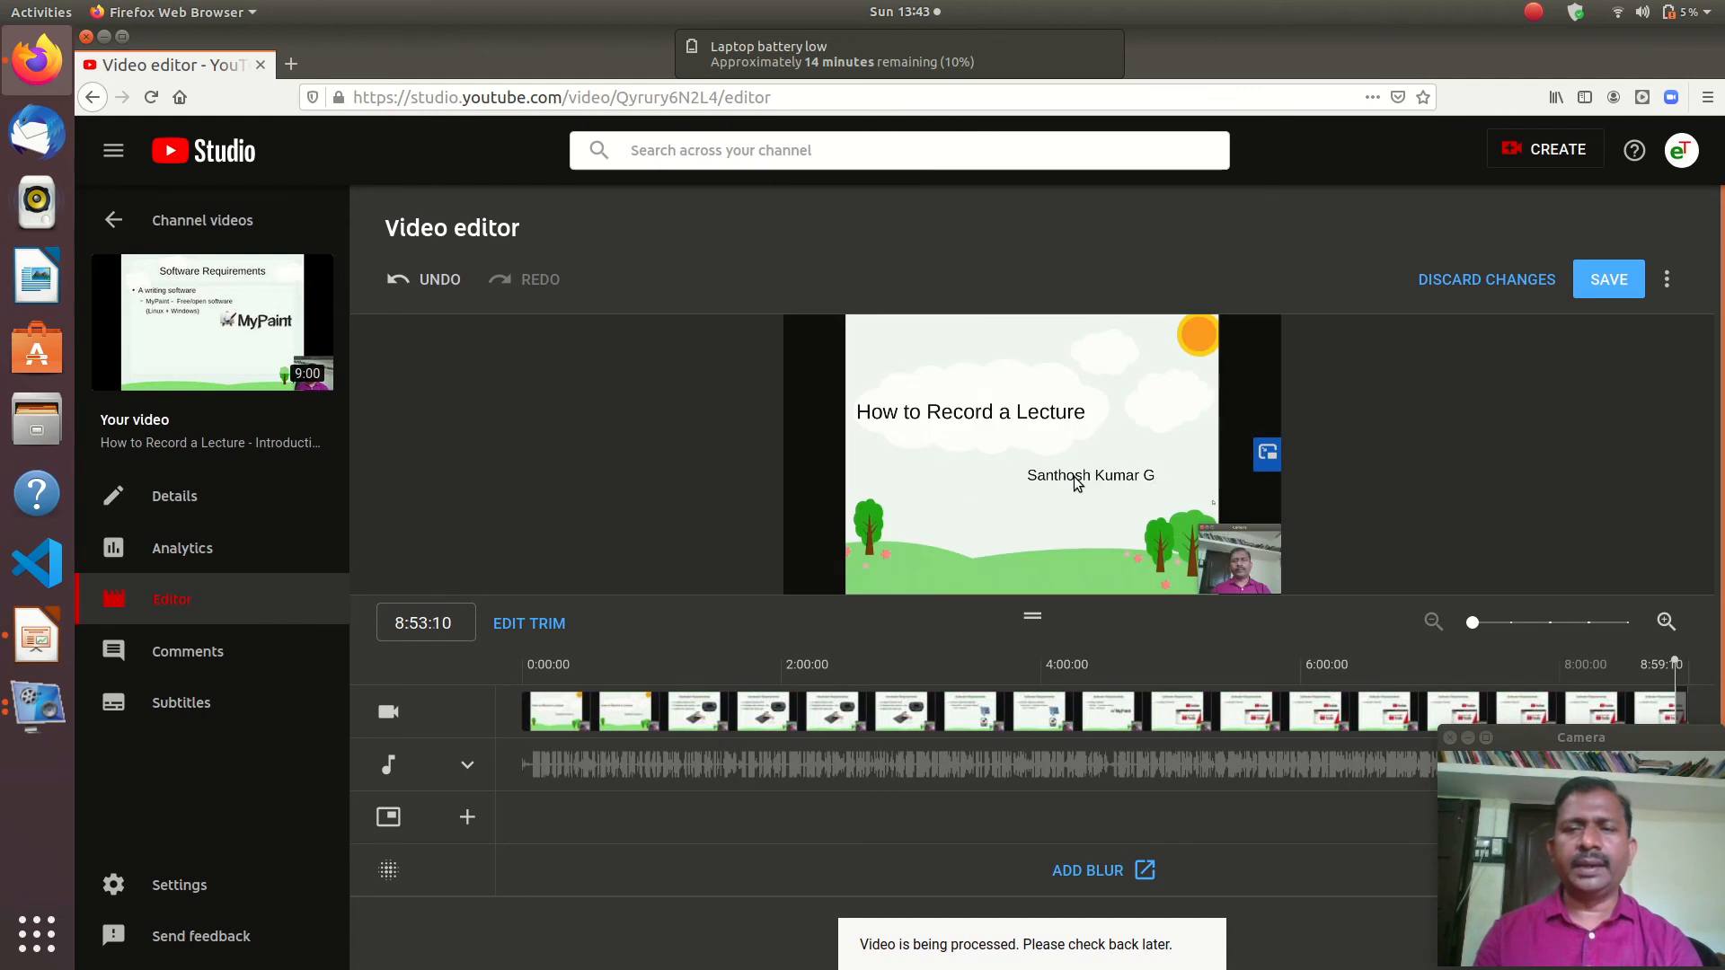
pyautogui.click(131, 219)
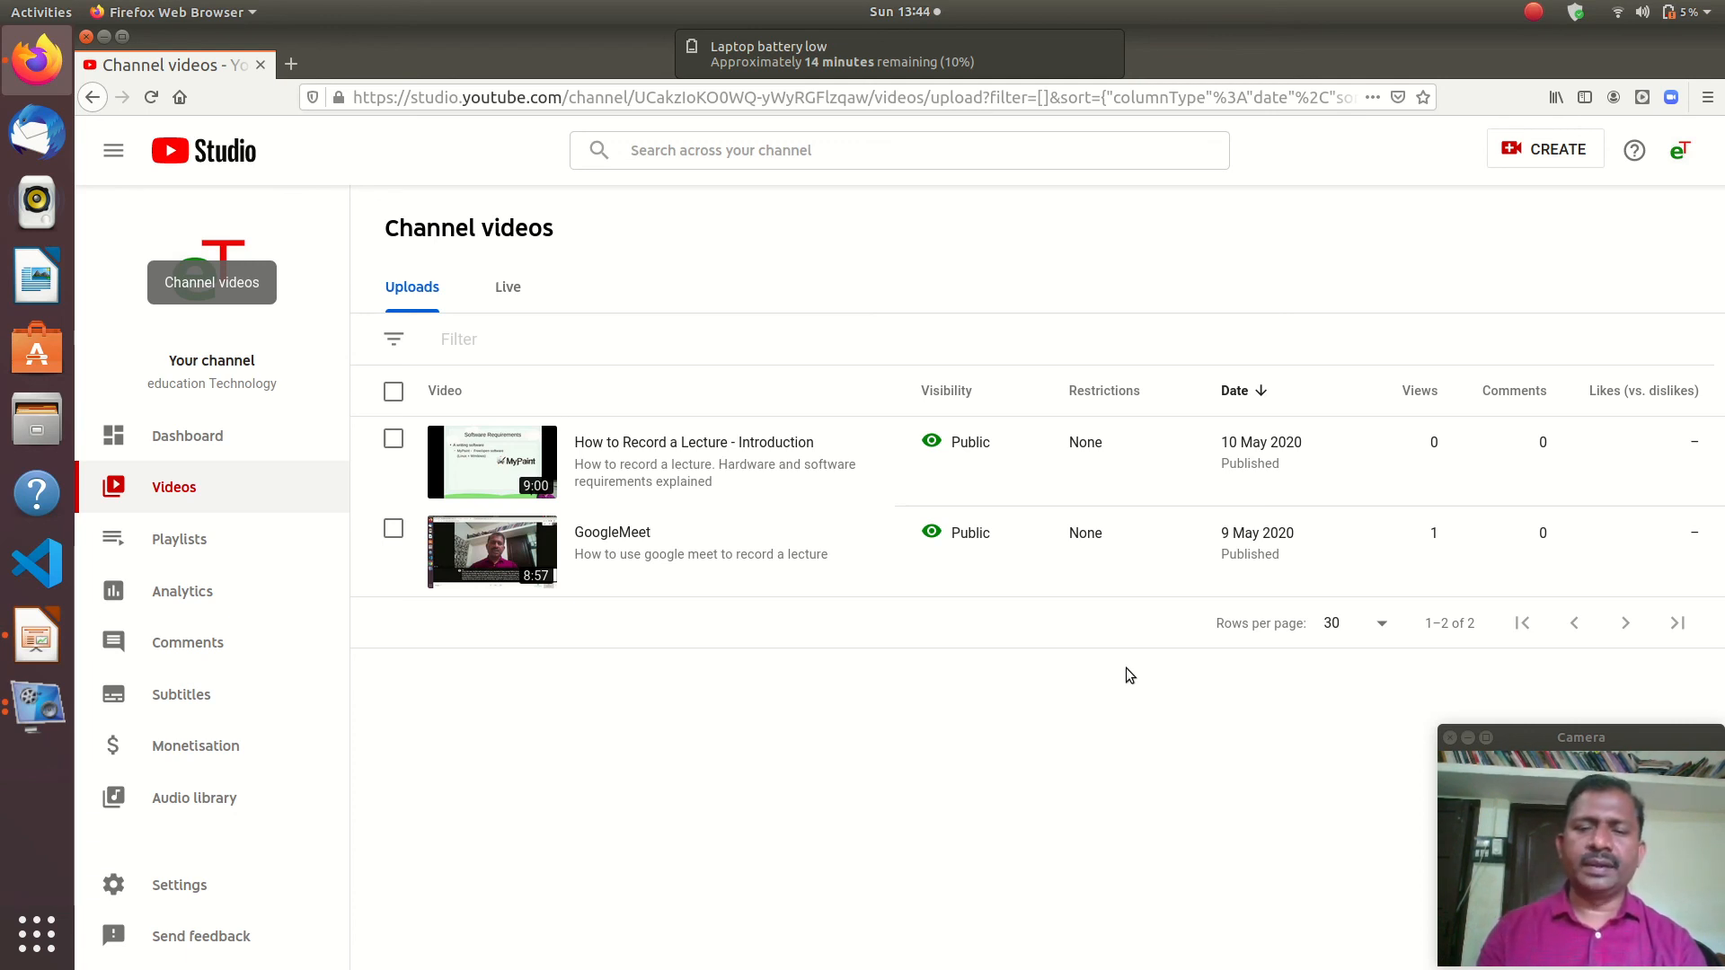
pyautogui.moveTo(755, 565)
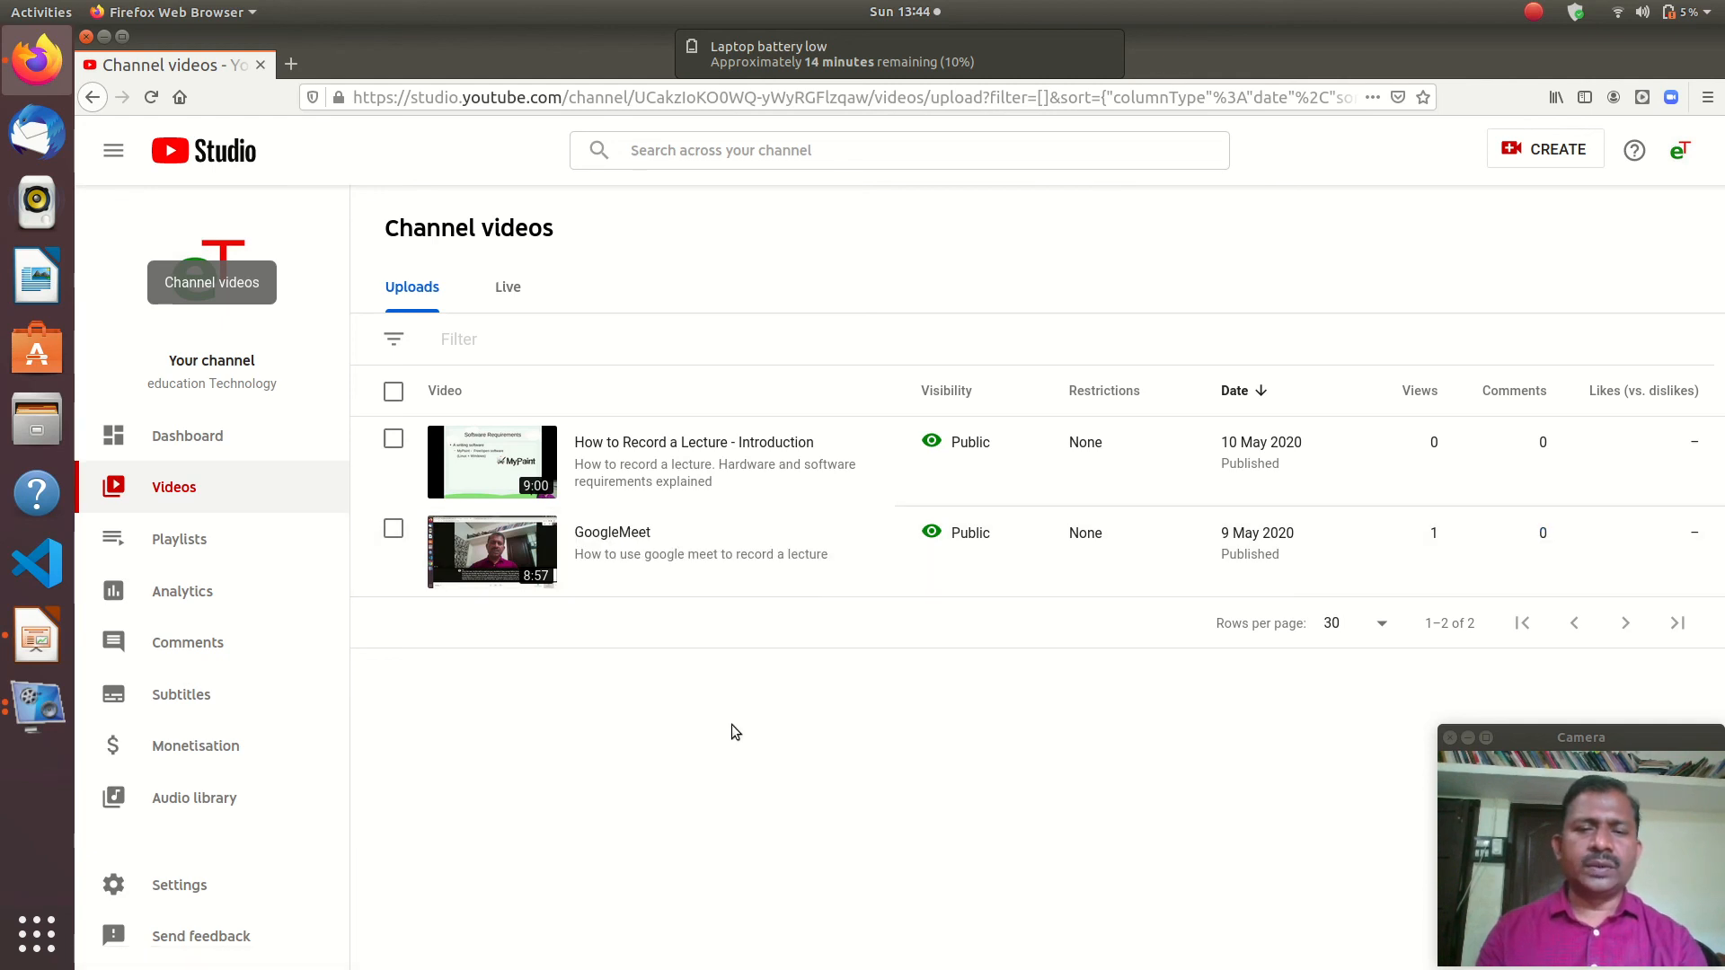